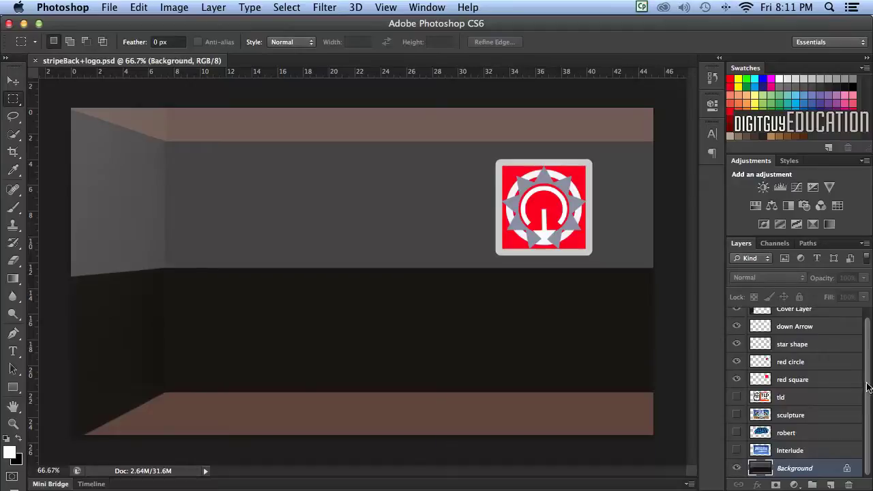
# Step: Preview the tld, sculpture, robert and Interlude slide layers by showing and then hiding them
pyautogui.moveTo(865, 409); pyautogui.dragTo(865, 391)
pyautogui.click(735, 397)
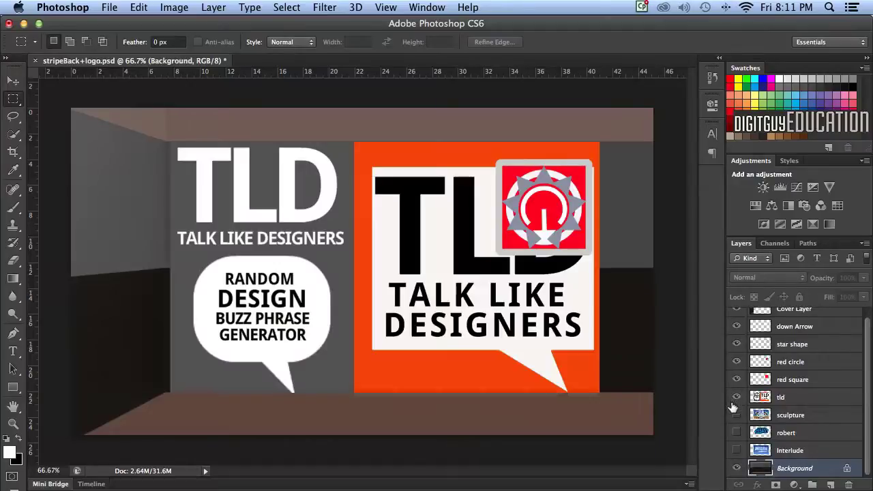
pyautogui.click(736, 433)
pyautogui.click(736, 450)
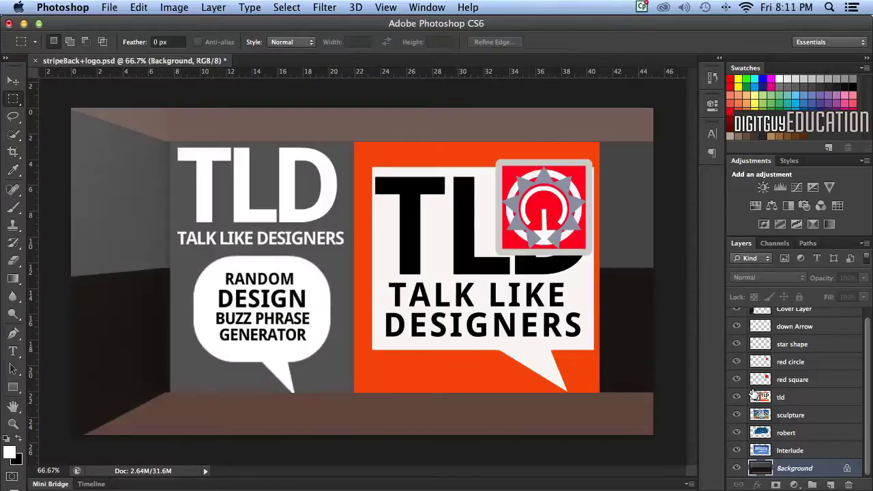
pyautogui.moveTo(862, 348); pyautogui.dragTo(861, 396)
pyautogui.moveTo(735, 397); pyautogui.dragTo(735, 450)
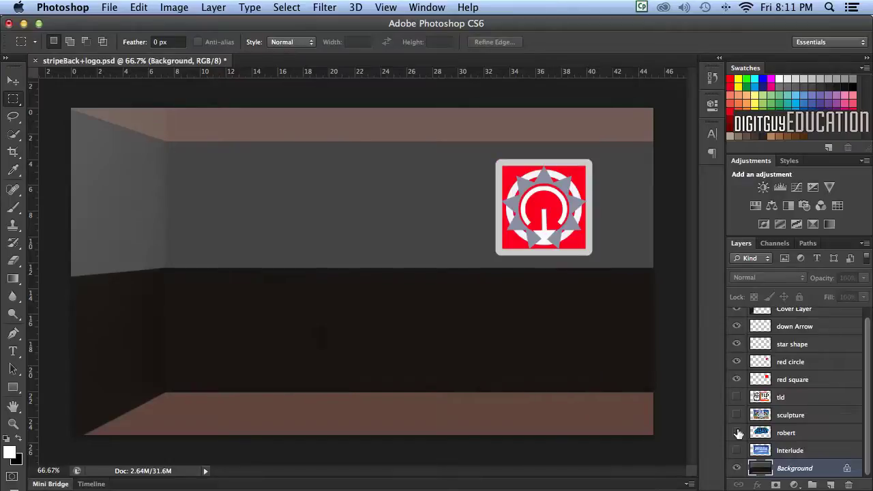
# Step: Check the down Arrow and star shape layers by toggling their visibility, and show the tld, sculpture, robert and Interlude layers
pyautogui.click(736, 326)
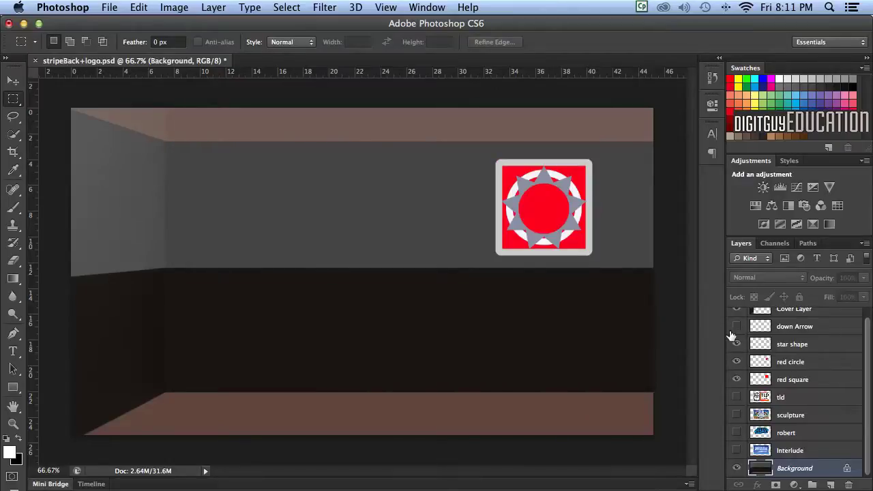
pyautogui.click(736, 343)
pyautogui.click(736, 326)
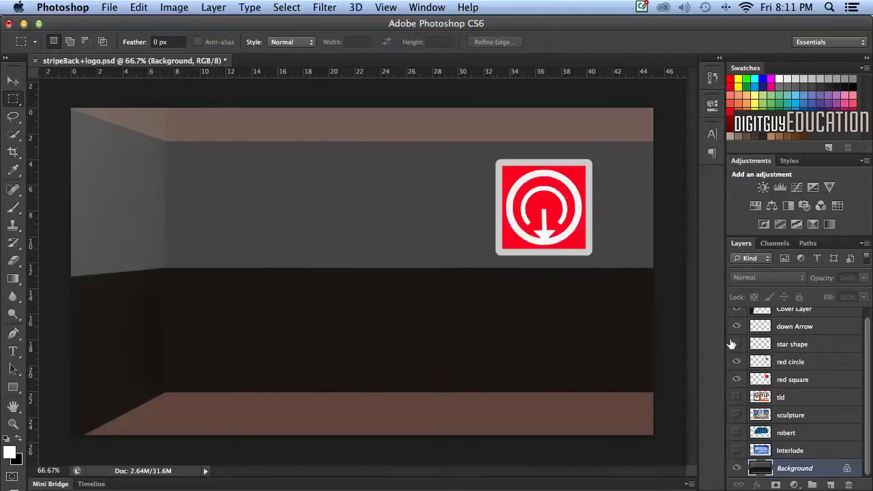
pyautogui.click(737, 343)
pyautogui.moveTo(736, 396); pyautogui.dragTo(732, 452)
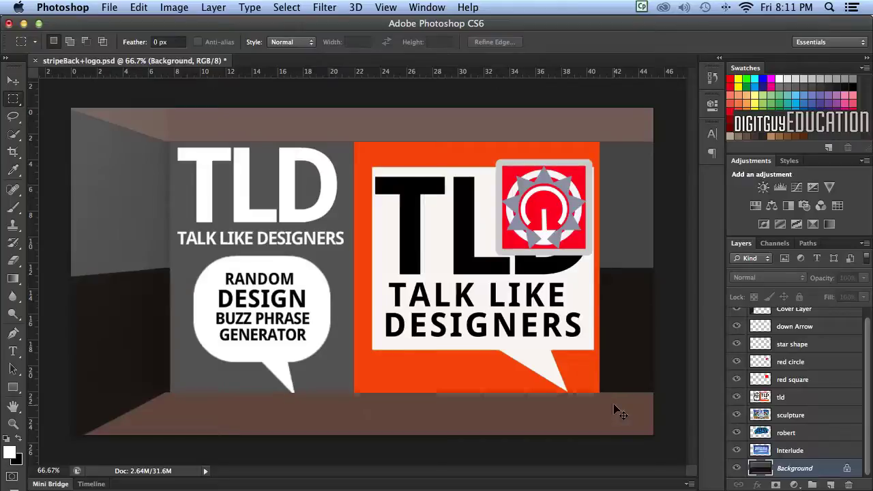
# Step: Switch to After Effects and import stripeBack+logo.psd as Composition - Retain Layer Sizes with editable layer styles
pyautogui.press('super+Tab')
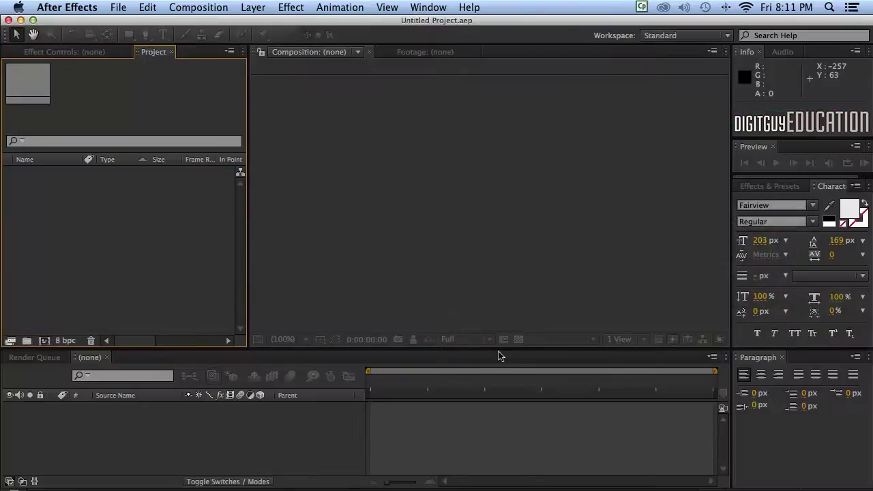
pyautogui.click(119, 7)
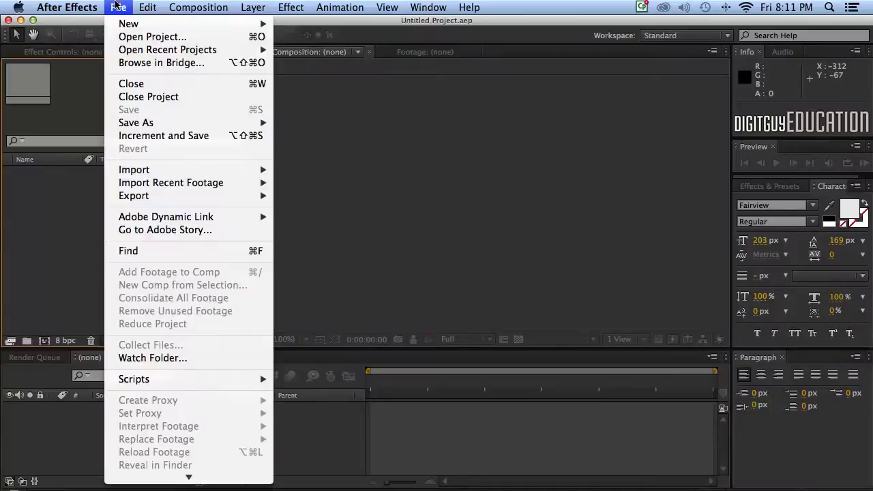
pyautogui.moveTo(163, 170)
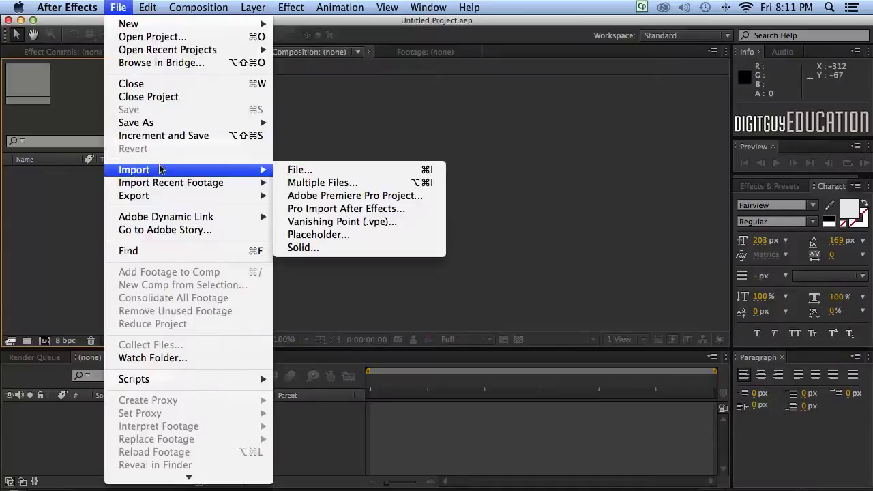
pyautogui.click(318, 171)
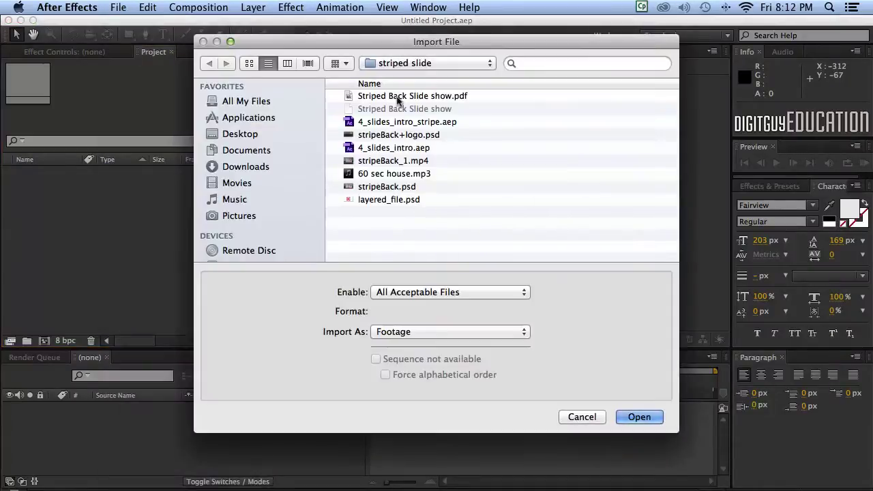
pyautogui.click(389, 136)
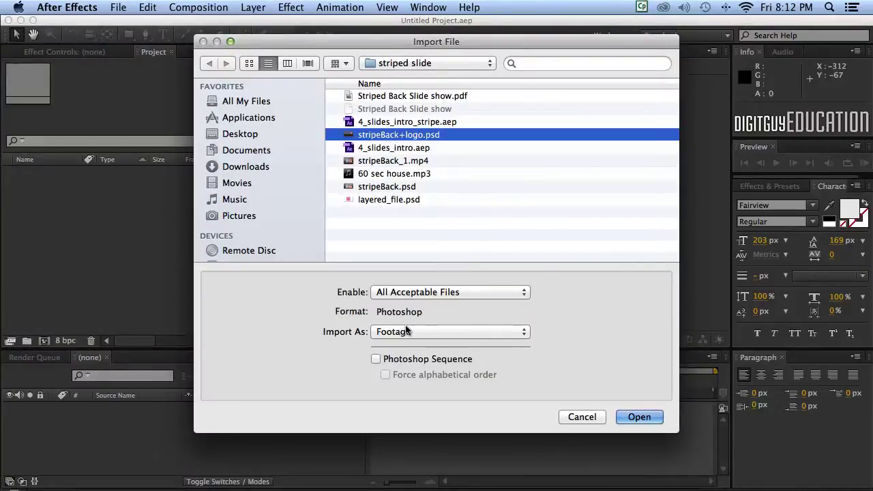
pyautogui.click(458, 332)
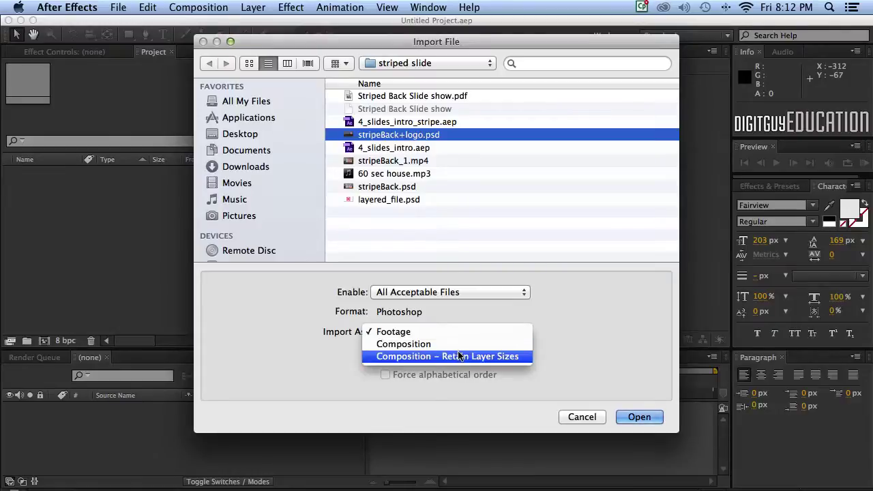
pyautogui.click(459, 355)
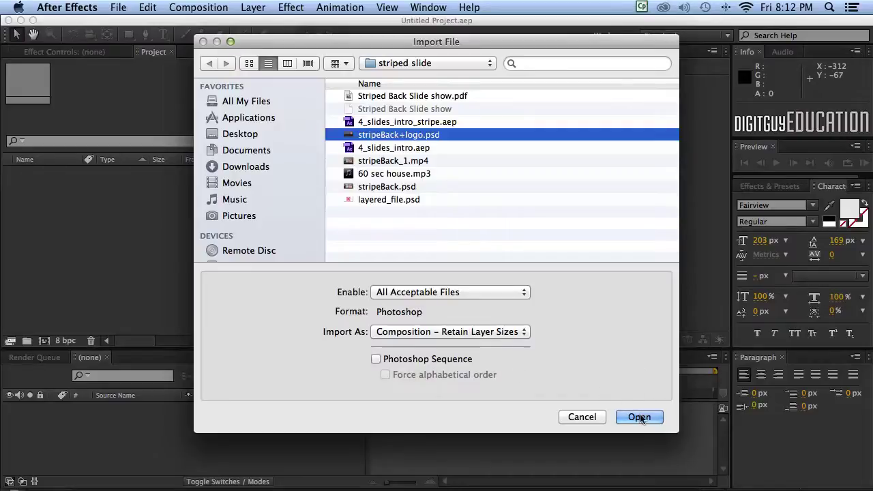
pyautogui.click(639, 416)
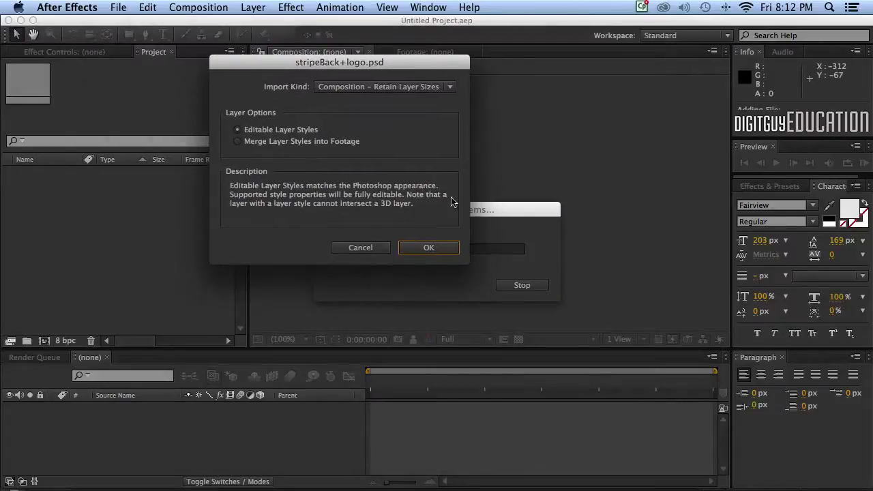
pyautogui.click(429, 248)
pyautogui.click(123, 234)
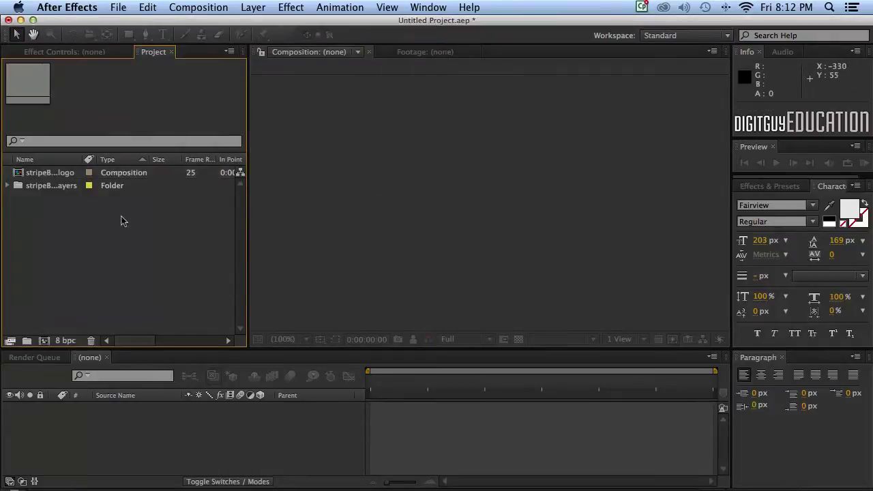
# Step: Look through the imported layers folder, open the stripeBack+logo composition and enlarge its timeline area
pyautogui.click(6, 185)
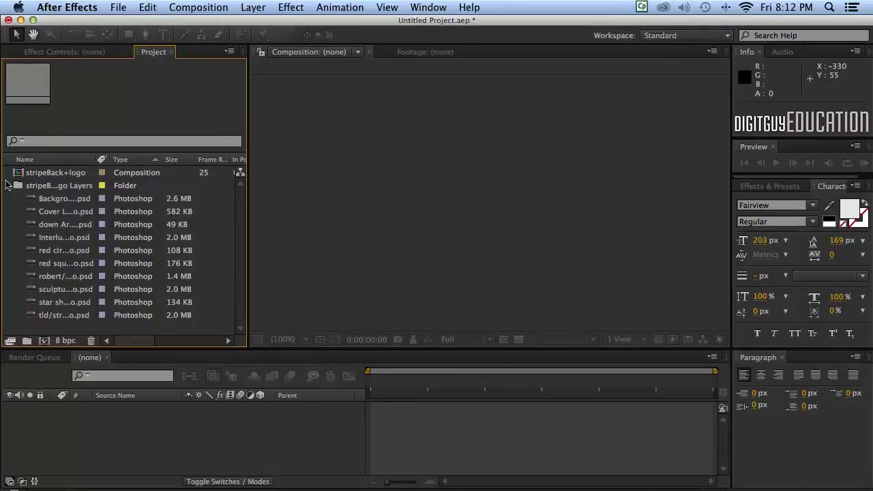
pyautogui.click(7, 185)
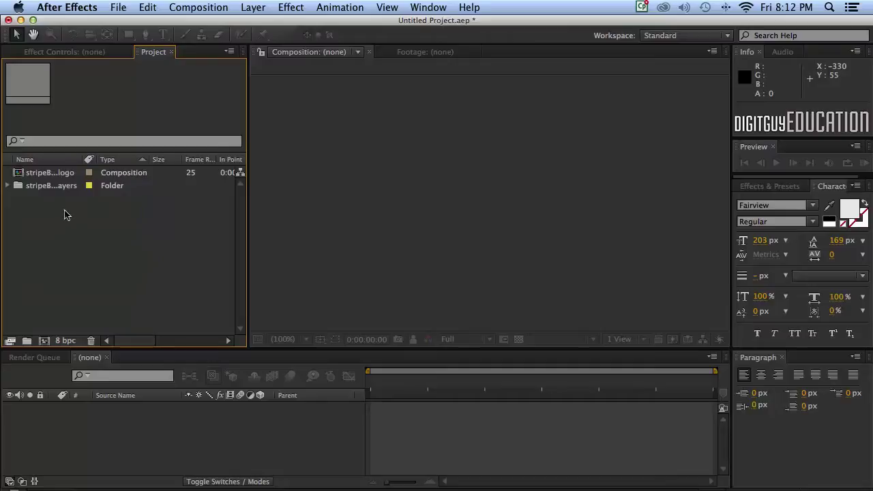
pyautogui.click(19, 172)
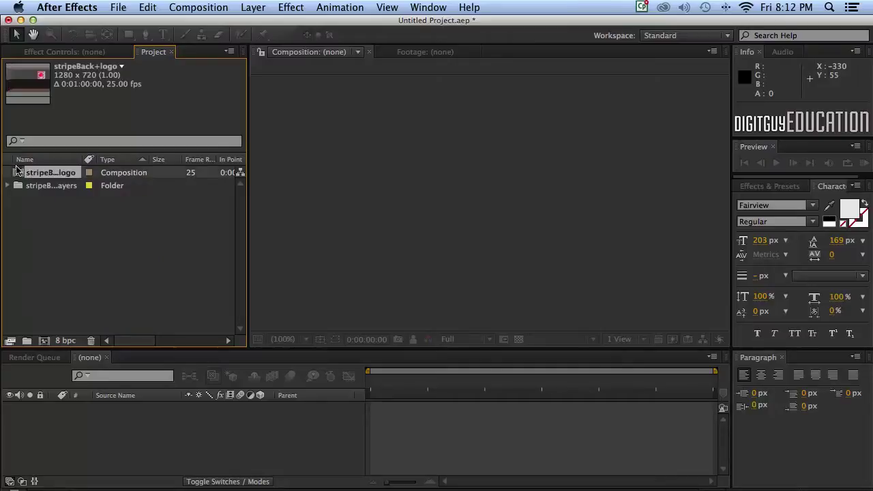
pyautogui.doubleClick(19, 172)
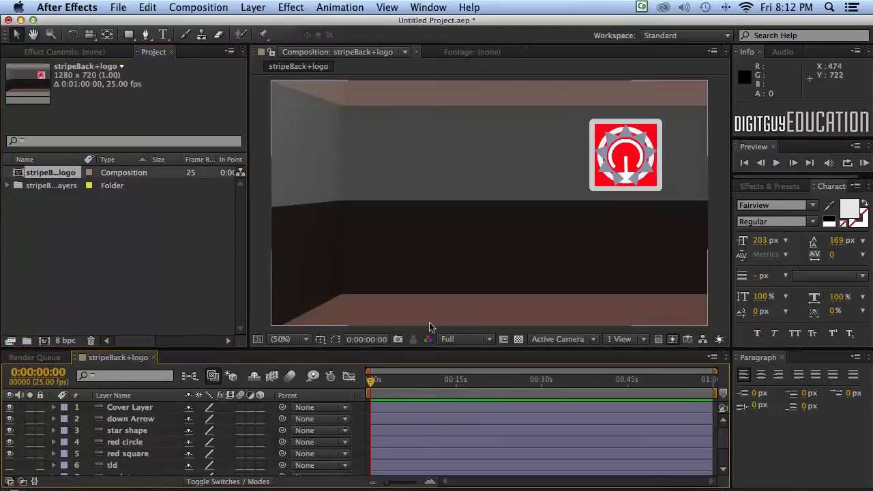
pyautogui.moveTo(511, 341); pyautogui.dragTo(513, 306)
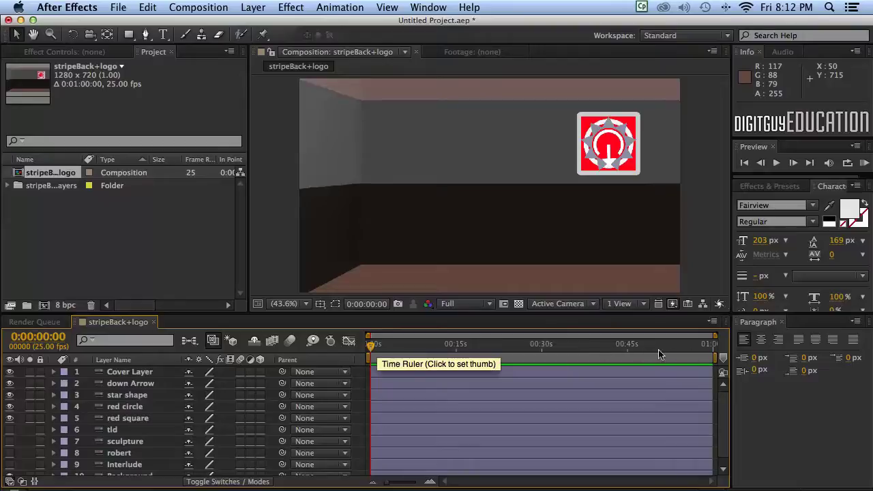
# Step: Set the duration of the stripeBack+logo composition to 30 seconds
pyautogui.click(194, 6)
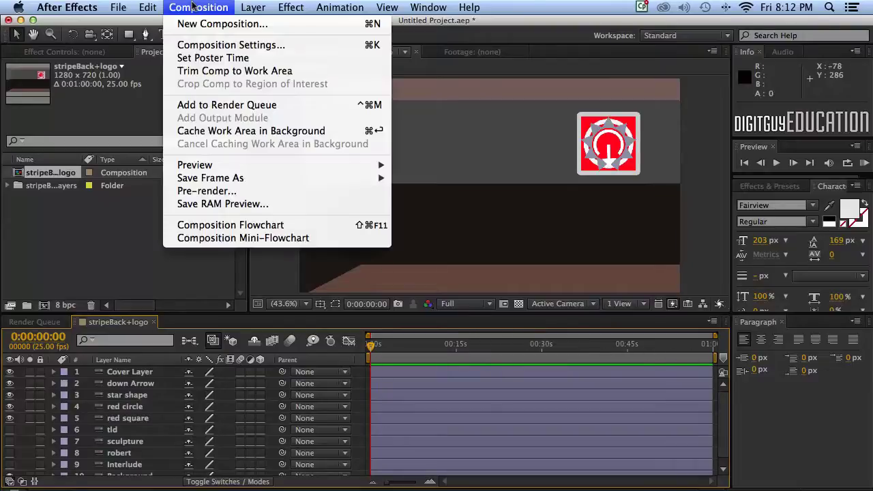
pyautogui.click(206, 45)
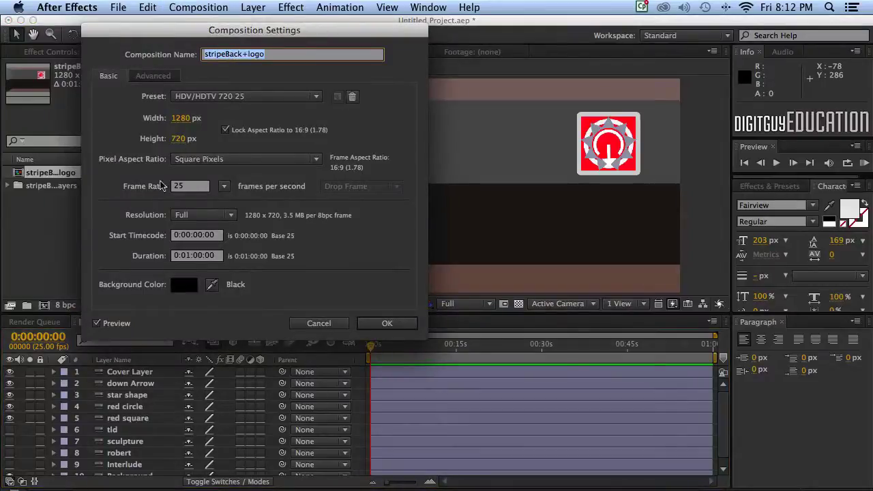
pyautogui.click(215, 256)
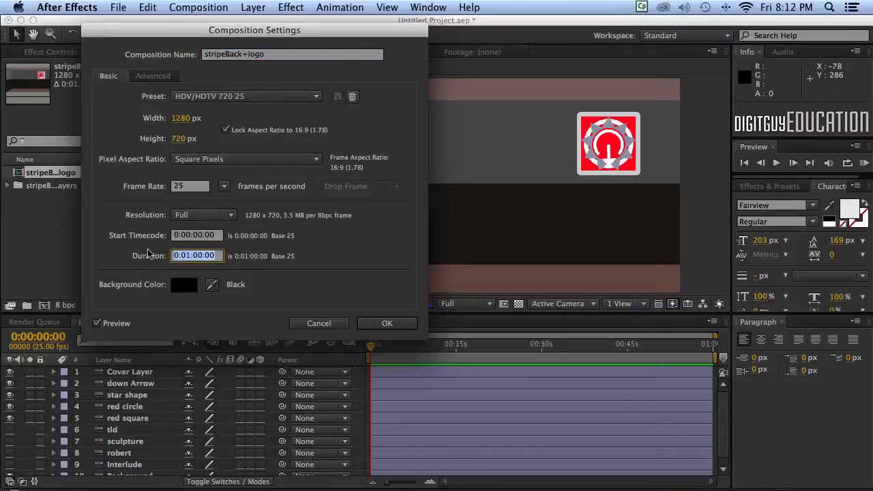
pyautogui.write('3000')
pyautogui.click(387, 322)
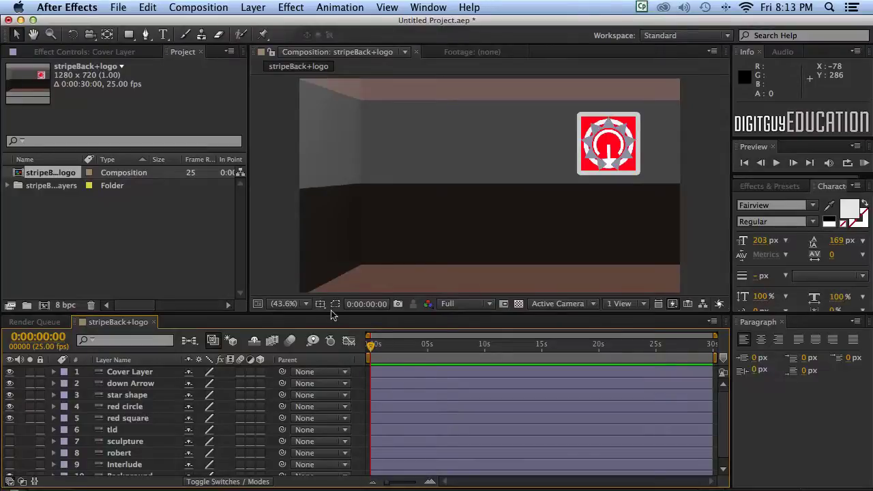
# Step: Make the tld, sculpture, robert and Interlude layers visible, and lock the Background and Cover Layer
pyautogui.moveTo(333, 306); pyautogui.dragTo(336, 259)
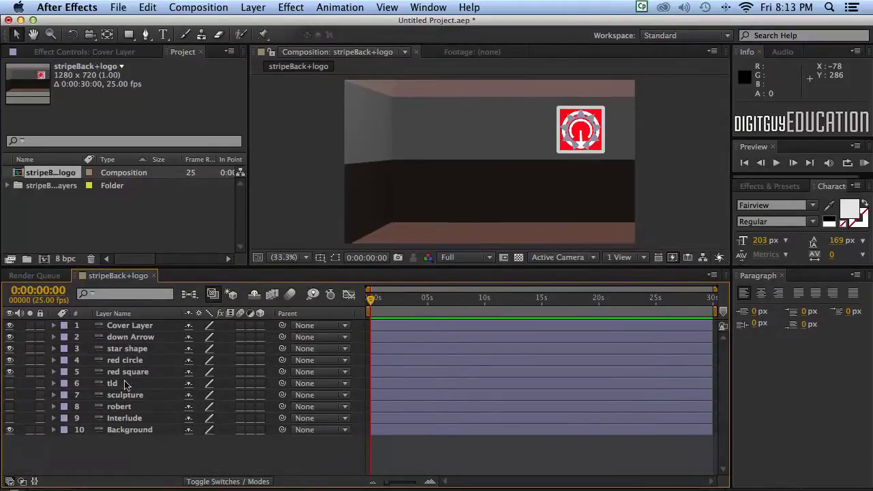
pyautogui.moveTo(7, 383); pyautogui.dragTo(9, 420)
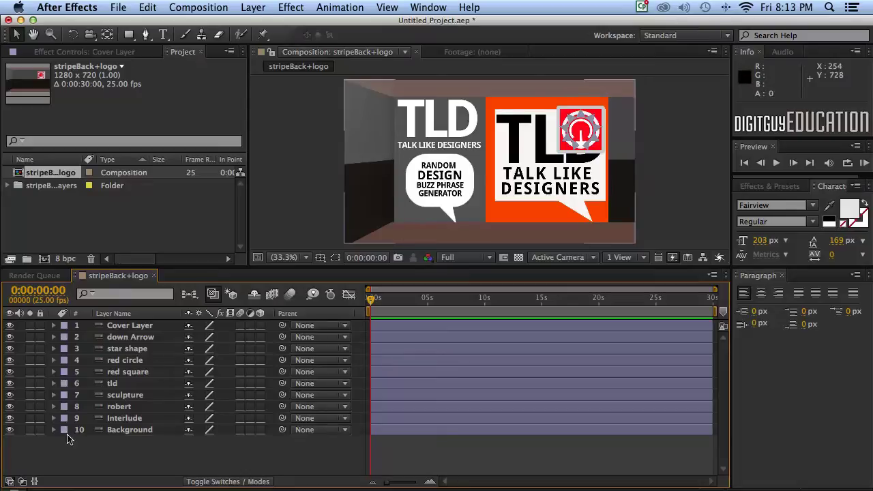
pyautogui.click(40, 430)
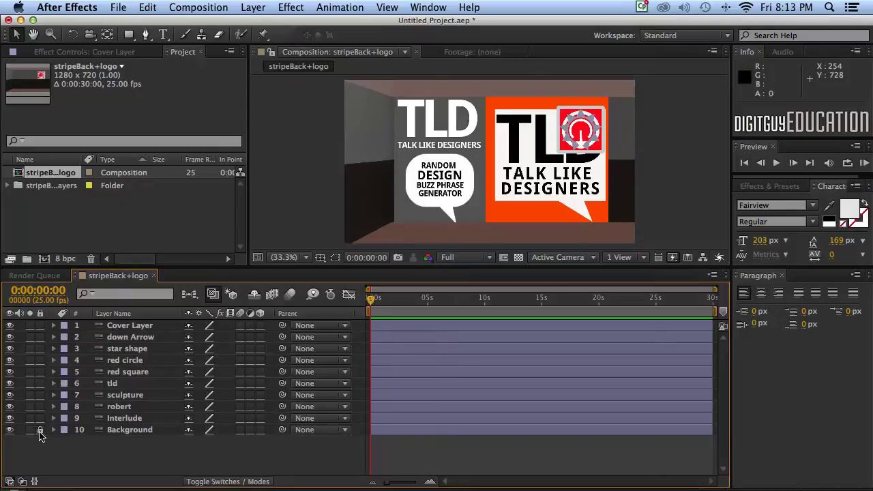
pyautogui.click(39, 325)
pyautogui.click(40, 418)
pyautogui.click(39, 406)
pyautogui.click(40, 394)
pyautogui.click(40, 384)
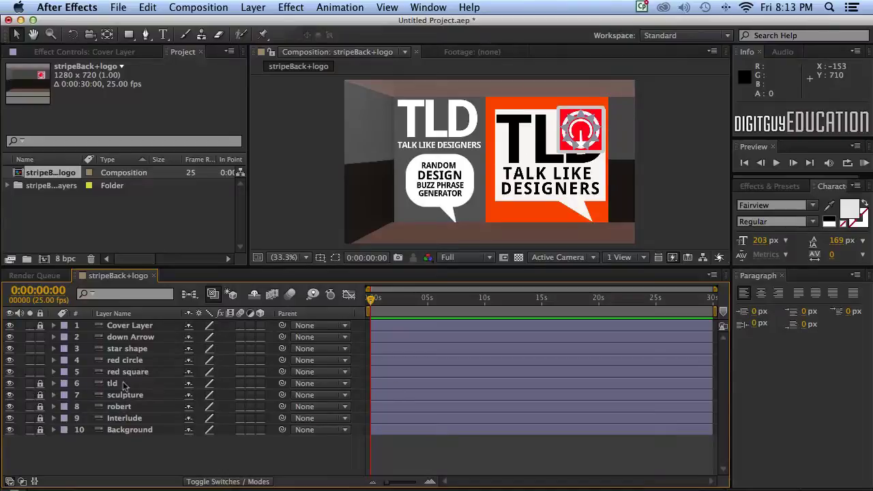
pyautogui.moveTo(38, 384); pyautogui.dragTo(34, 416)
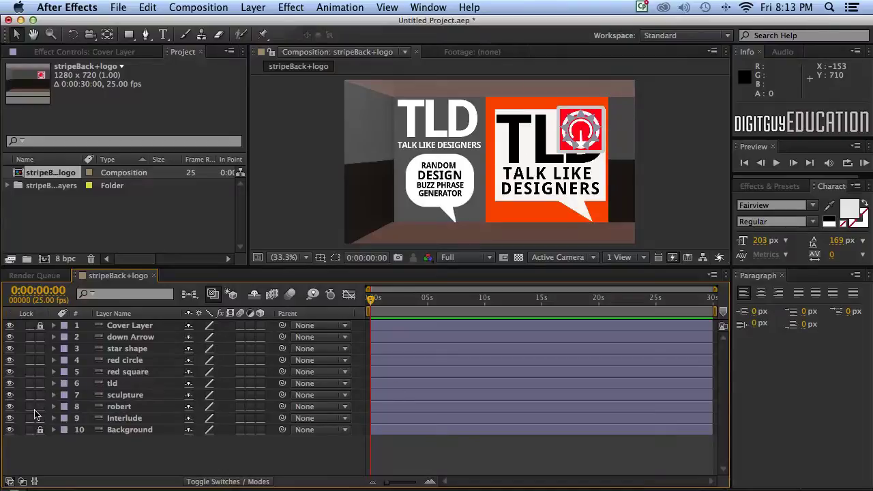
# Step: Shift the tld, sculpture, robert and Interlude layers to start at about 21 s, and lock all four
pyautogui.click(124, 383)
pyautogui.keyDown('shift'); pyautogui.click(122, 418); pyautogui.keyUp('shift')
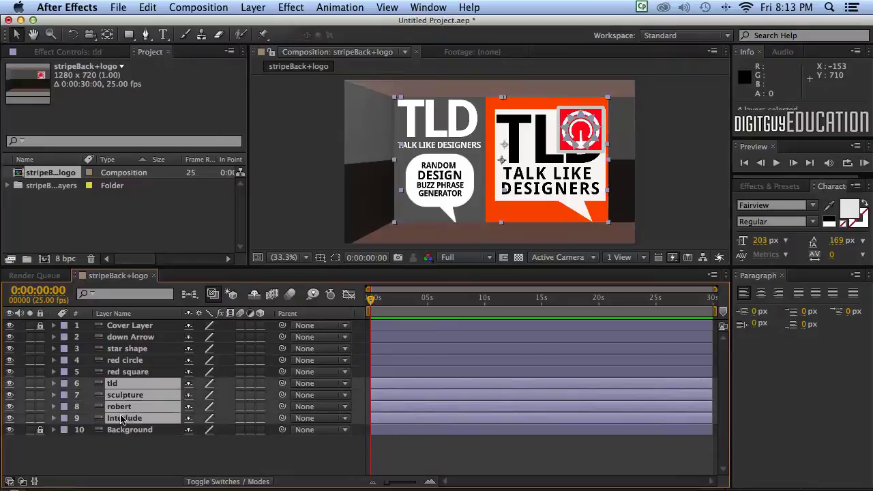
pyautogui.moveTo(407, 384); pyautogui.dragTo(624, 383)
pyautogui.moveTo(39, 386); pyautogui.dragTo(39, 419)
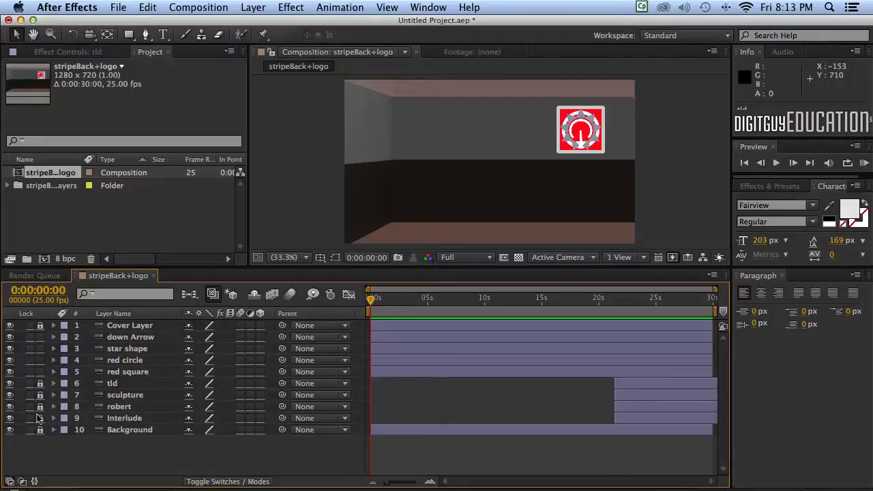
# Step: Examine the logo parts by selecting the down Arrow, star shape, red circle and red square layers in turn
pyautogui.click(136, 337)
pyautogui.click(135, 348)
pyautogui.click(134, 360)
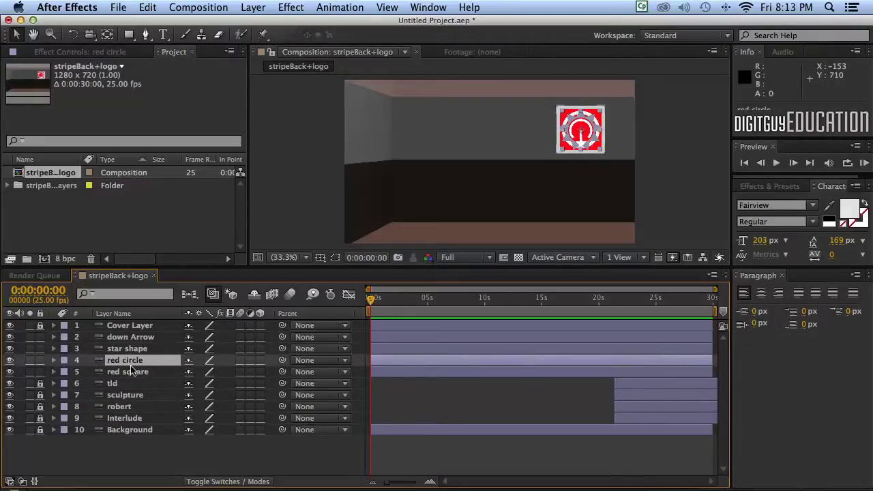
pyautogui.click(131, 371)
pyautogui.click(131, 337)
pyautogui.click(132, 349)
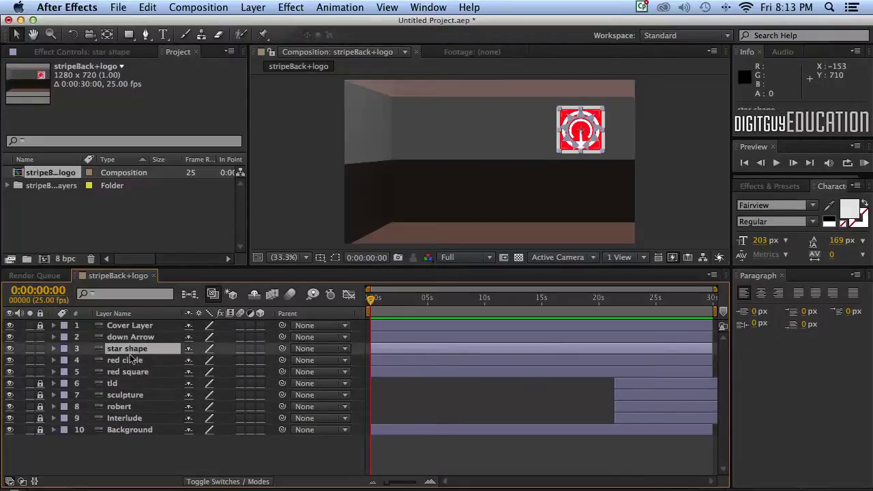
pyautogui.click(130, 358)
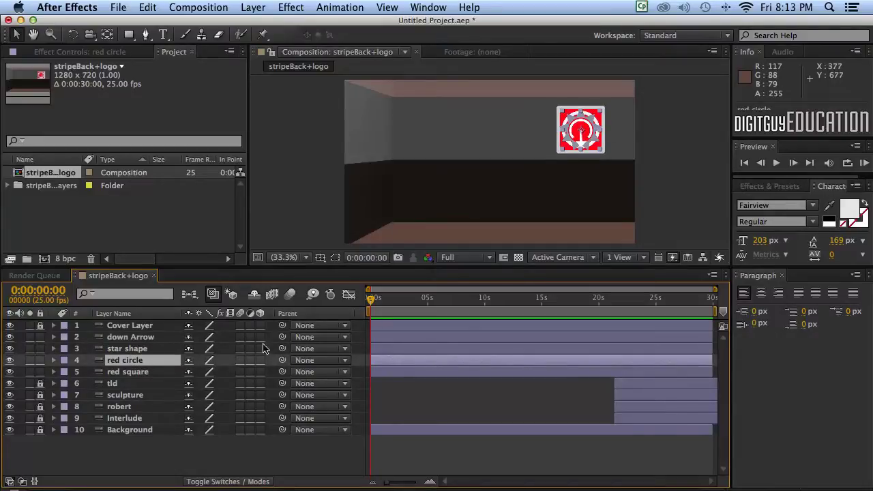
# Step: Move the current time of the composition to 0:00:01:00
pyautogui.click(22, 293)
pyautogui.write('1:00')
pyautogui.press('Return')
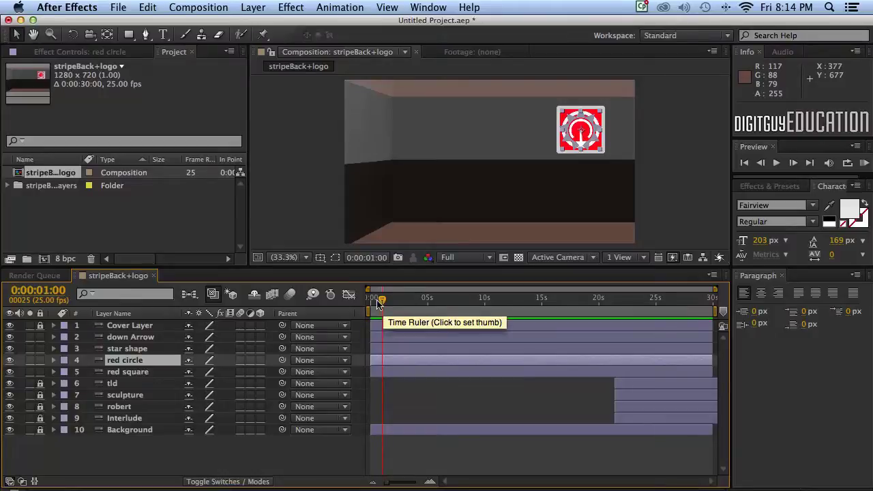
# Step: Add Position keyframes at 0:00:01:00 to the down Arrow, star shape, red circle and red square layers together
pyautogui.moveTo(709, 287); pyautogui.dragTo(455, 288)
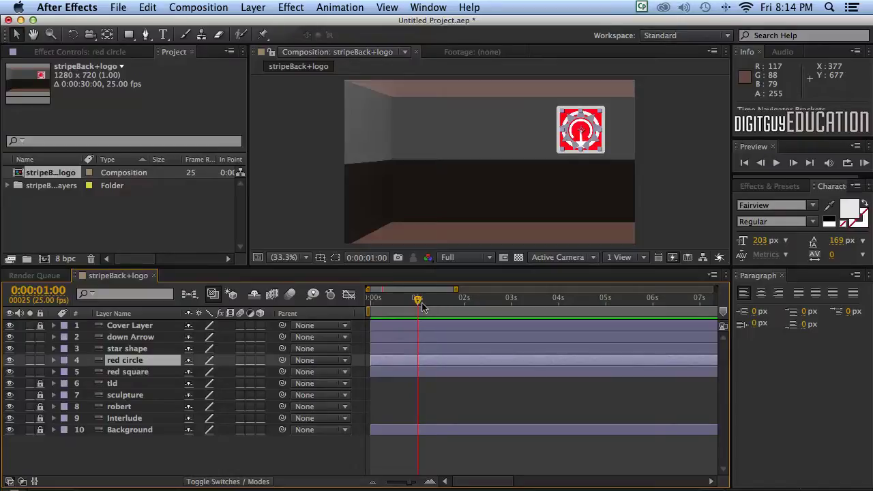
pyautogui.click(128, 335)
pyautogui.moveTo(128, 334)
pyautogui.mouseDown()
pyautogui.moveTo(167, 348)
pyautogui.moveTo(136, 386)
pyautogui.moveTo(140, 344)
pyautogui.mouseUp()
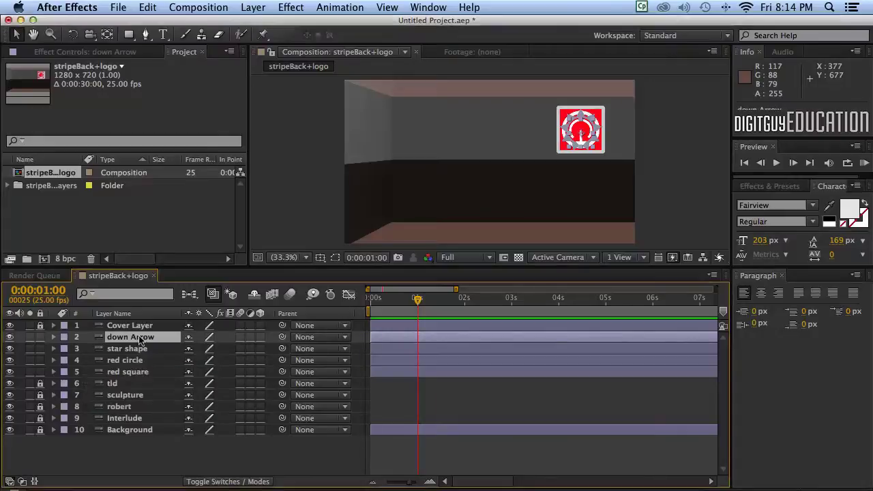
pyautogui.keyDown('shift'); pyautogui.click(130, 372); pyautogui.keyUp('shift')
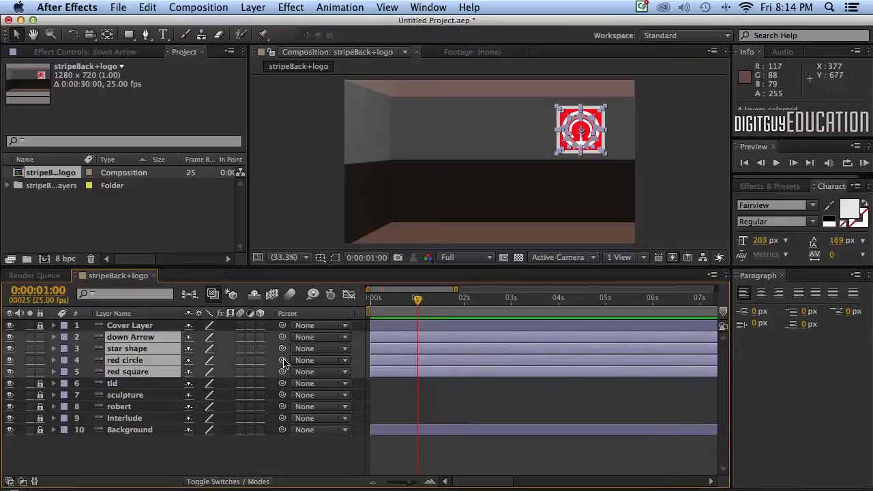
pyautogui.press('p')
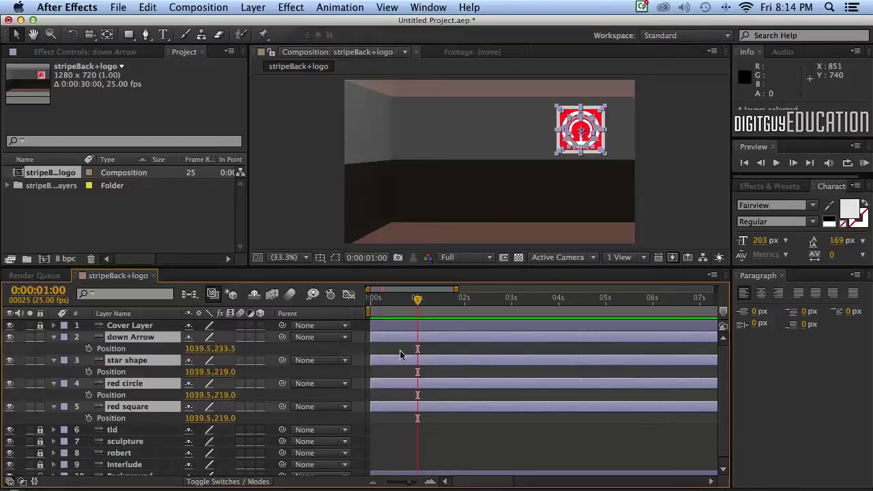
pyautogui.click(88, 349)
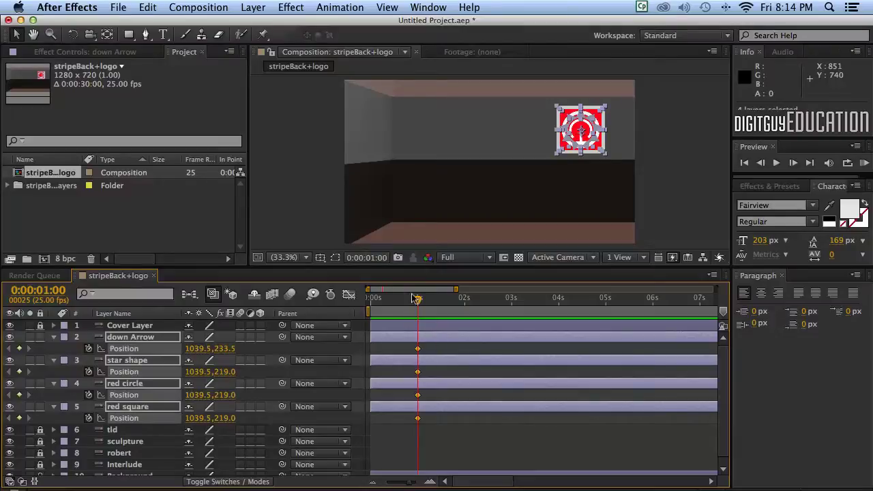
# Step: At 0:00:00:00, move only the red square layer straight down out of the frame to position 1039.5, 849.0
pyautogui.moveTo(417, 298); pyautogui.dragTo(356, 301)
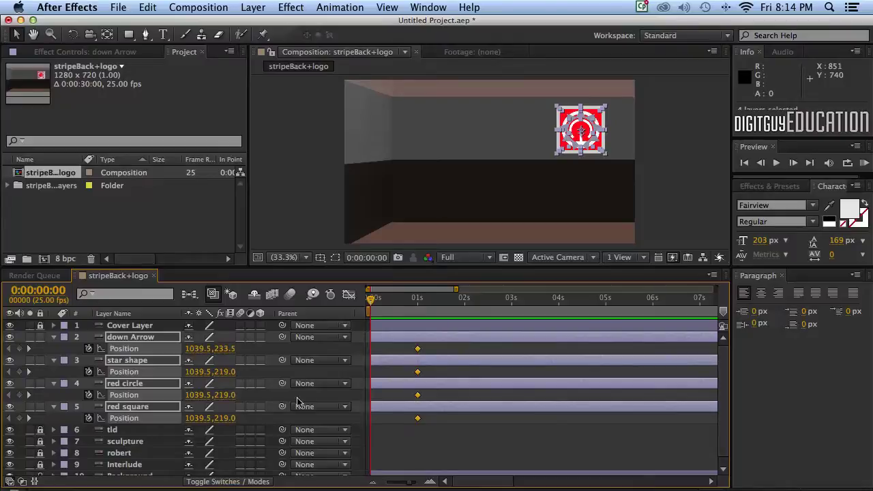
pyautogui.click(274, 395)
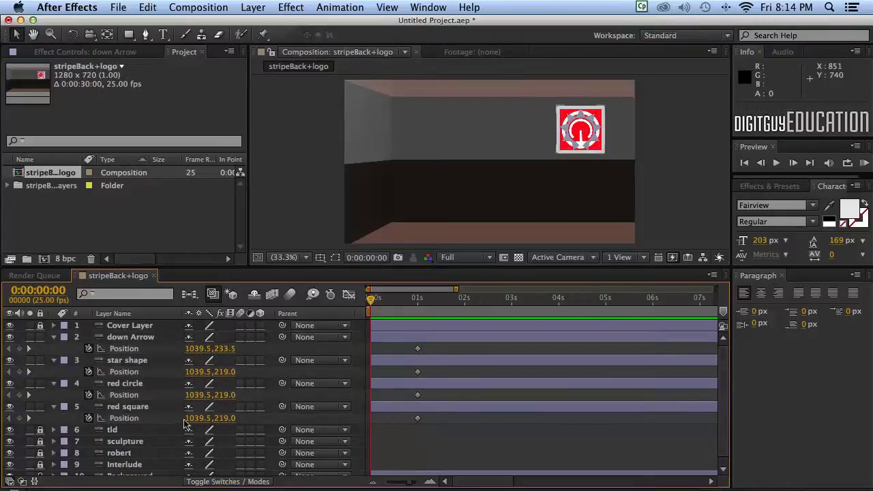
pyautogui.click(129, 407)
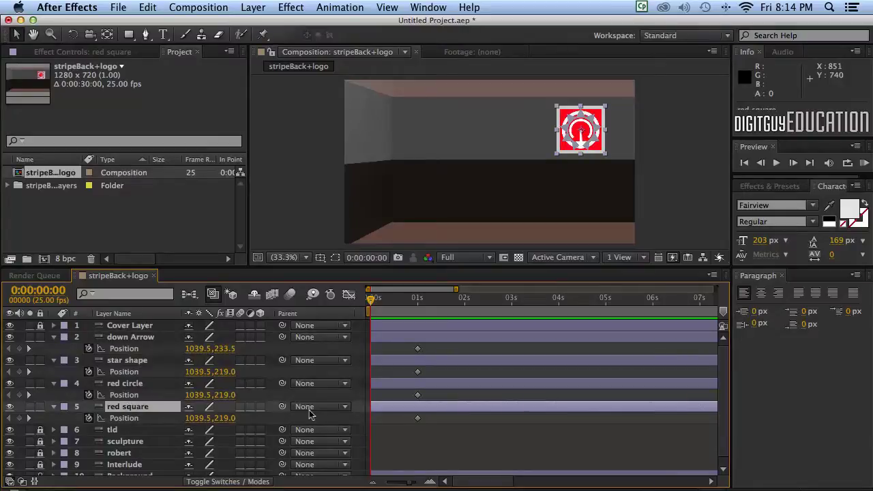
pyautogui.hotkey('shift', 'Down')
pyautogui.hotkey('shift', 'Down')
pyautogui.hotkey('shift', 'Down')
pyautogui.hotkey('shift', 'Down')
pyautogui.hotkey('shift', 'Down')
pyautogui.hotkey('shift', 'Down')
pyautogui.hotkey('shift', 'Down')
pyautogui.hotkey('shift', 'Down')
pyautogui.hotkey('shift', 'Down')
pyautogui.hotkey('shift', 'Down')
pyautogui.hotkey('shift', 'Down')
pyautogui.hotkey('shift', 'Down')
pyautogui.hotkey('shift', 'Down')
pyautogui.hotkey('shift', 'Down')
pyautogui.hotkey('shift', 'Down')
pyautogui.hotkey('shift', 'Down')
pyautogui.hotkey('shift', 'Down')
pyautogui.hotkey('shift', 'Down')
pyautogui.hotkey('shift', 'Down')
pyautogui.hotkey('shift', 'Down')
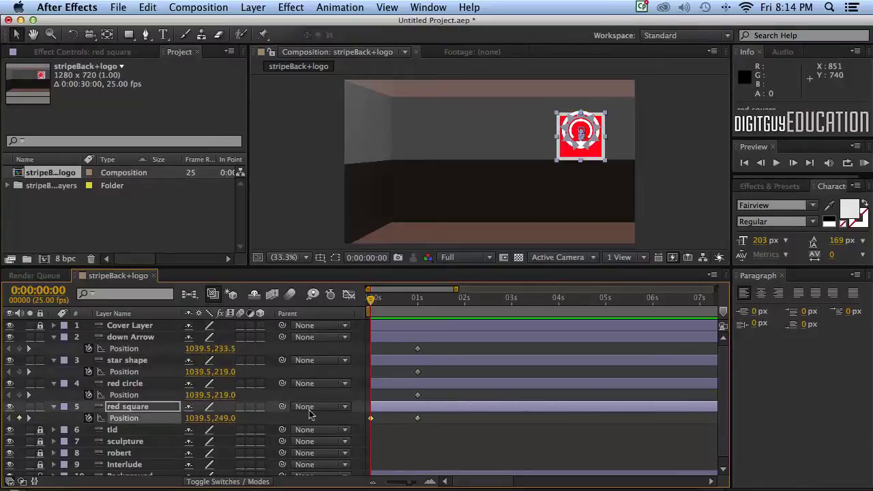
pyautogui.hotkey('shift', 'Down')
pyautogui.hotkey('shift', 'Down')
pyautogui.hotkey('shift', 'Down')
pyautogui.hotkey('shift', 'Down')
pyautogui.hotkey('shift', 'Down')
pyautogui.hotkey('shift', 'Down')
pyautogui.hotkey('shift', 'Down')
pyautogui.hotkey('shift', 'Down')
pyautogui.hotkey('shift', 'Down')
pyautogui.hotkey('shift', 'Down')
pyautogui.hotkey('shift', 'Down')
pyautogui.hotkey('shift', 'Down')
pyautogui.hotkey('shift', 'Down')
pyautogui.hotkey('shift', 'Down')
pyautogui.hotkey('shift', 'Down')
pyautogui.hotkey('shift', 'Down')
pyautogui.hotkey('shift', 'Down')
pyautogui.hotkey('shift', 'Down')
pyautogui.hotkey('shift', 'Down')
pyautogui.hotkey('shift', 'Down')
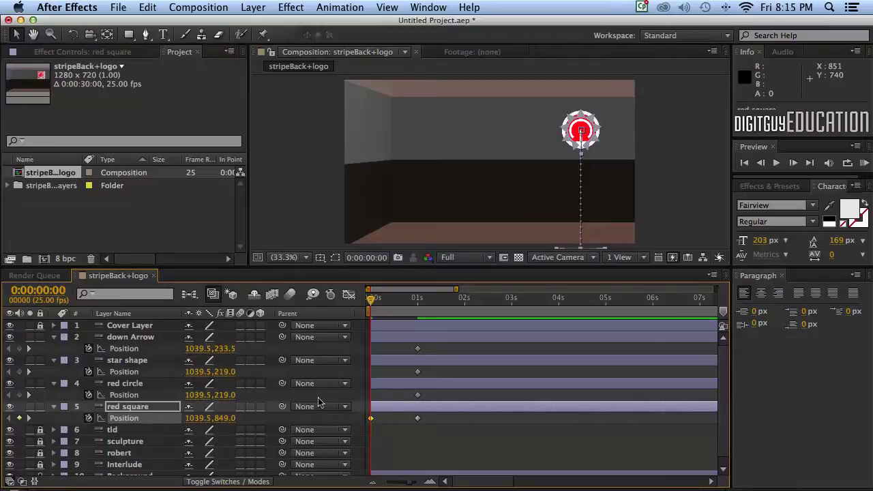
# Step: At 0:00:00:00, move the red circle layer straight up out of the frame to position 1039.5, -111.0
pyautogui.click(133, 384)
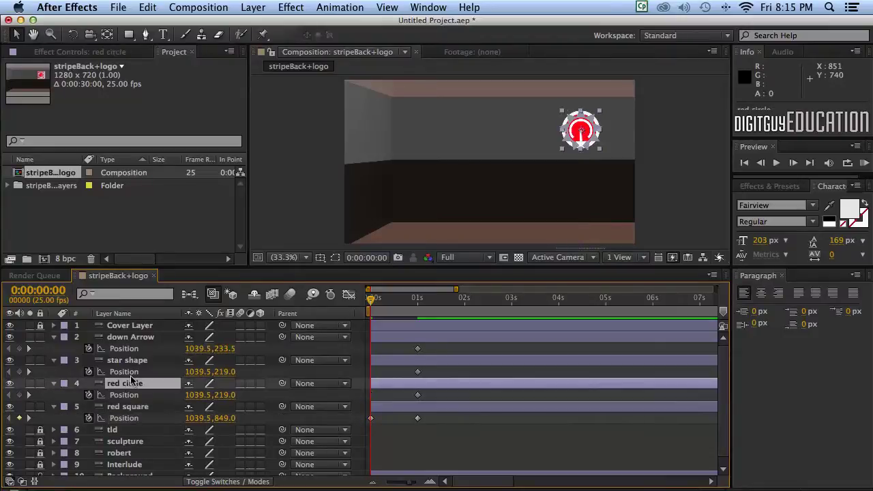
pyautogui.hotkey('shift', 'Up')
pyautogui.hotkey('shift', 'Up')
pyautogui.hotkey('shift', 'Up')
pyautogui.hotkey('shift', 'Up')
pyautogui.hotkey('shift', 'Up')
pyautogui.hotkey('shift', 'Up')
pyautogui.hotkey('shift', 'Up')
pyautogui.hotkey('shift', 'Up')
pyautogui.hotkey('shift', 'Up')
pyautogui.hotkey('shift', 'Up')
pyautogui.hotkey('shift', 'Up')
pyautogui.hotkey('shift', 'Up')
pyautogui.hotkey('shift', 'Up')
pyautogui.hotkey('shift', 'Up')
pyautogui.hotkey('shift', 'Up')
pyautogui.hotkey('shift', 'Up')
pyautogui.hotkey('shift', 'Up')
pyautogui.hotkey('shift', 'Up')
pyautogui.hotkey('shift', 'Up')
pyautogui.hotkey('shift', 'Up')
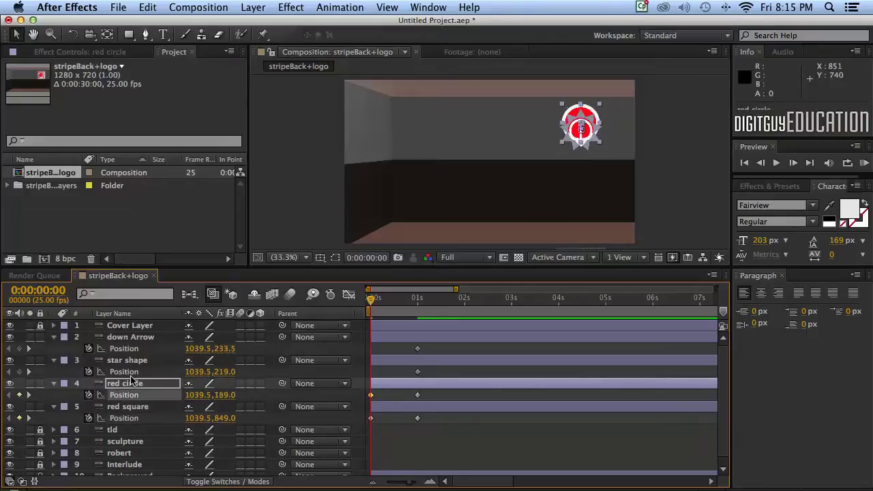
pyautogui.hotkey('shift', 'Up')
pyautogui.hotkey('shift', 'Up')
pyautogui.hotkey('shift', 'Up')
pyautogui.hotkey('shift', 'Up')
pyautogui.hotkey('shift', 'Up')
pyautogui.hotkey('shift', 'Up')
pyautogui.hotkey('shift', 'Up')
pyautogui.hotkey('shift', 'Up')
pyautogui.hotkey('shift', 'Up')
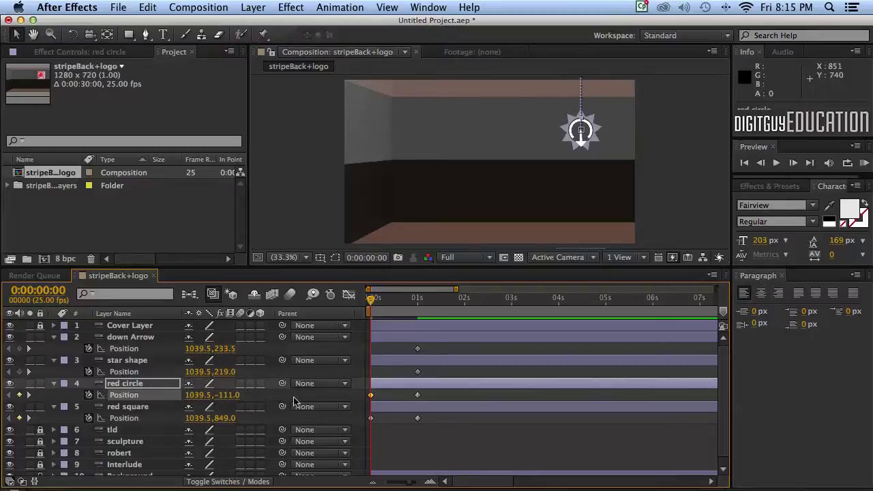
# Step: At 0:00:00:00, move the star shape layer horizontally left behind the cover to position 49.5, 219.0, and deselect it
pyautogui.click(125, 362)
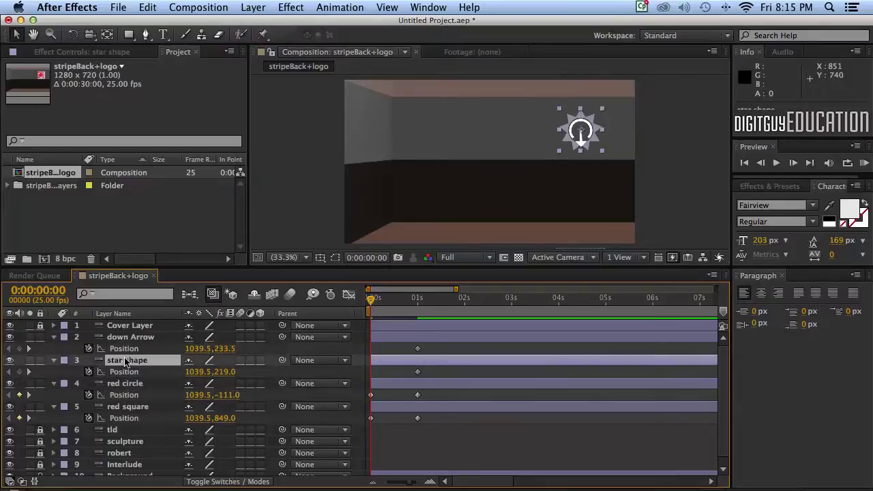
pyautogui.hotkey('shift', 'Left')
pyautogui.hotkey('shift', 'Left')
pyautogui.hotkey('shift', 'Left')
pyautogui.hotkey('shift', 'Left')
pyautogui.hotkey('shift', 'Left')
pyautogui.hotkey('shift', 'Left')
pyautogui.hotkey('shift', 'Left')
pyautogui.hotkey('shift', 'Left')
pyautogui.hotkey('shift', 'Left')
pyautogui.hotkey('shift', 'Left')
pyautogui.hotkey('shift', 'Left')
pyautogui.hotkey('shift', 'Left')
pyautogui.hotkey('shift', 'Left')
pyautogui.hotkey('shift', 'Left')
pyautogui.hotkey('shift', 'Left')
pyautogui.hotkey('shift', 'Left')
pyautogui.hotkey('shift', 'Left')
pyautogui.hotkey('shift', 'Left')
pyautogui.hotkey('shift', 'Left')
pyautogui.hotkey('shift', 'Left')
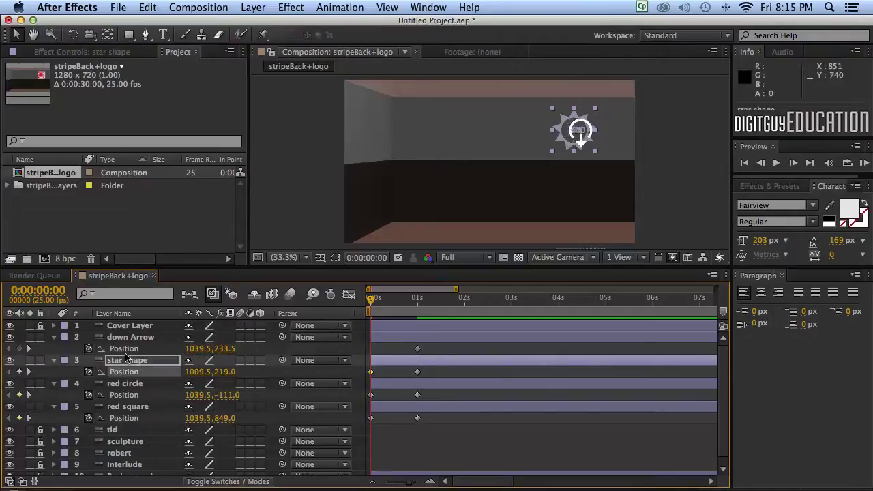
pyautogui.hotkey('shift', 'Left')
pyautogui.hotkey('shift', 'Left')
pyautogui.hotkey('shift', 'Left')
pyautogui.hotkey('shift', 'Left')
pyautogui.hotkey('shift', 'Left')
pyautogui.hotkey('shift', 'Left')
pyautogui.hotkey('shift', 'Left')
pyautogui.hotkey('shift', 'Left')
pyautogui.hotkey('shift', 'Left')
pyautogui.hotkey('shift', 'Left')
pyautogui.hotkey('shift', 'Left')
pyautogui.hotkey('shift', 'Left')
pyautogui.hotkey('shift', 'Left')
pyautogui.hotkey('shift', 'Left')
pyautogui.hotkey('shift', 'Left')
pyautogui.hotkey('shift', 'Left')
pyautogui.hotkey('shift', 'Left')
pyautogui.hotkey('shift', 'Left')
pyautogui.hotkey('shift', 'Left')
pyautogui.hotkey('shift', 'Left')
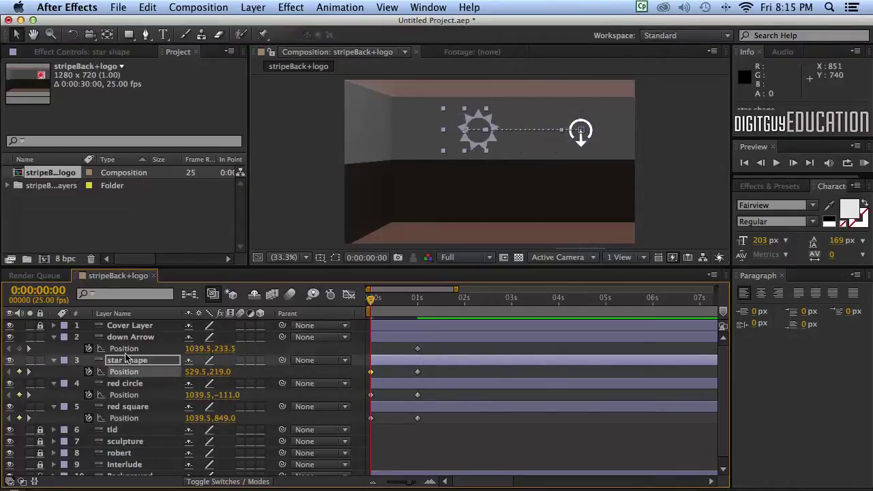
pyautogui.hotkey('shift', 'Left')
pyautogui.hotkey('shift', 'Left')
pyautogui.hotkey('shift', 'Left')
pyautogui.hotkey('shift', 'Left')
pyautogui.hotkey('shift', 'Left')
pyautogui.hotkey('shift', 'Left')
pyautogui.hotkey('shift', 'Left')
pyautogui.hotkey('shift', 'Left')
pyautogui.hotkey('shift', 'Left')
pyautogui.hotkey('shift', 'Left')
pyautogui.hotkey('shift', 'Left')
pyautogui.hotkey('shift', 'Left')
pyautogui.hotkey('shift', 'Left')
pyautogui.hotkey('shift', 'Left')
pyautogui.hotkey('shift', 'Left')
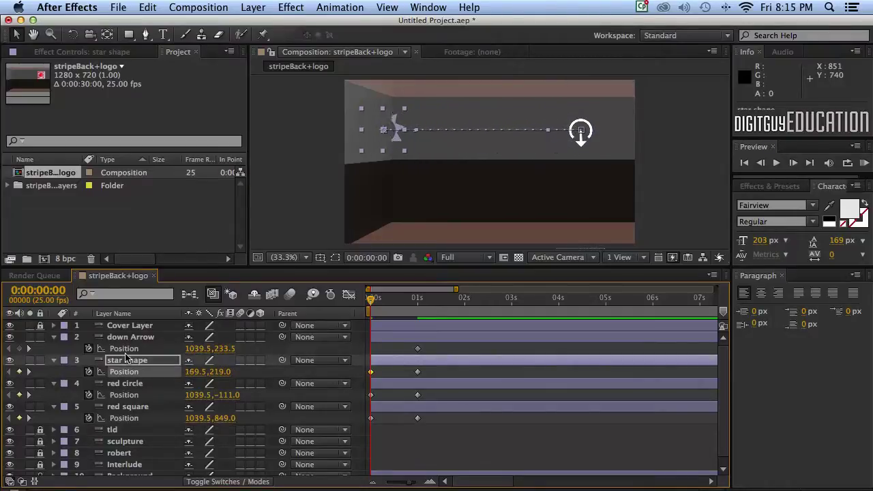
pyautogui.hotkey('shift', 'Left')
pyautogui.hotkey('shift', 'Left')
pyautogui.hotkey('shift', 'Left')
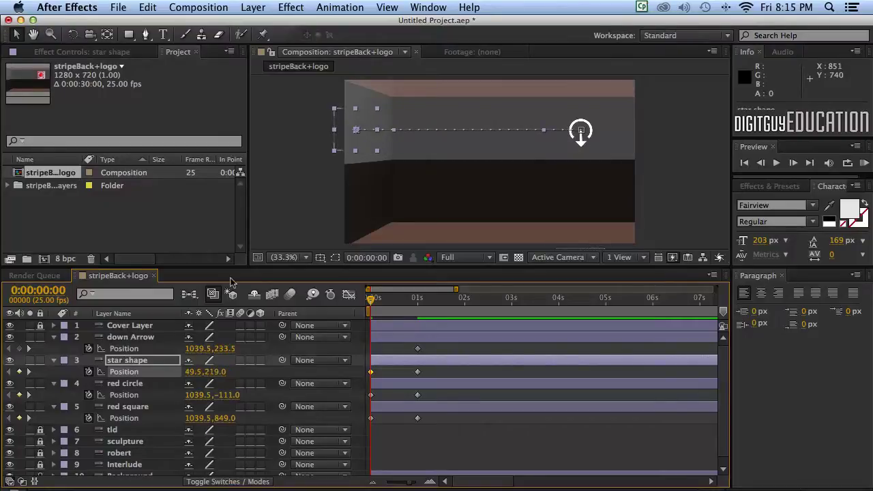
pyautogui.click(382, 96)
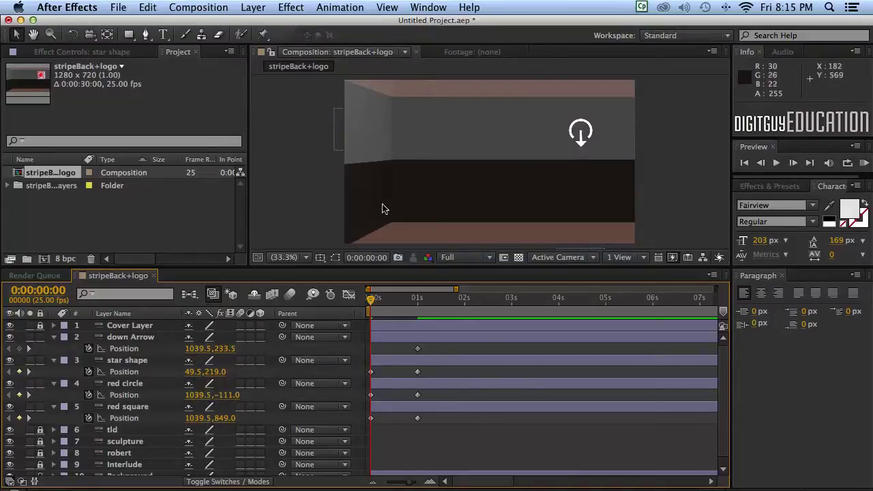
# Step: At 0:00:00:00, move the down Arrow layer horizontally right, out of the frame, to position 1399.5, 233.5
pyautogui.click(128, 338)
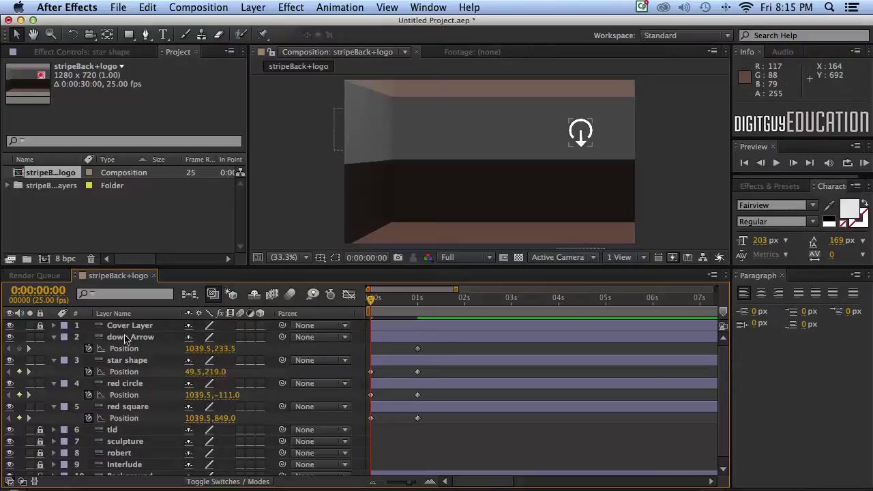
pyautogui.click(124, 339)
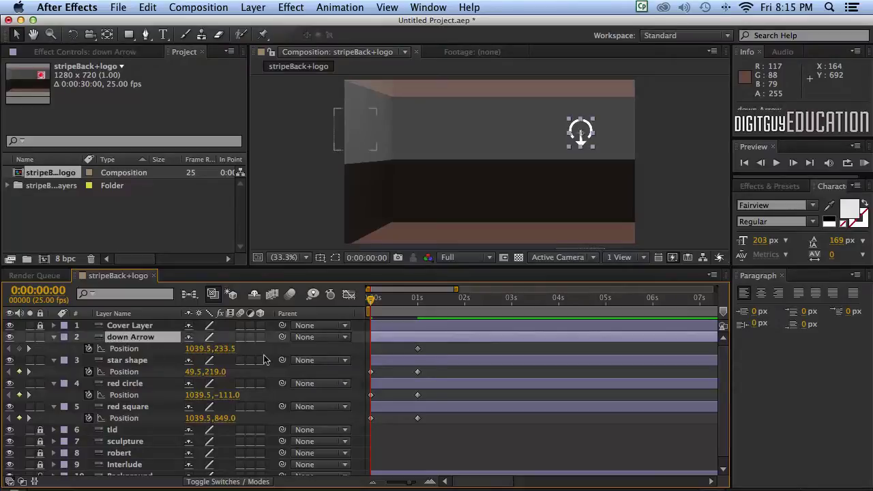
pyautogui.hotkey('shift', 'Right')
pyautogui.hotkey('shift', 'Right')
pyautogui.hotkey('shift', 'Right')
pyautogui.hotkey('shift', 'Right')
pyautogui.hotkey('shift', 'Right')
pyautogui.hotkey('shift', 'Right')
pyautogui.hotkey('shift', 'Right')
pyautogui.hotkey('shift', 'Right')
pyautogui.hotkey('shift', 'Right')
pyautogui.hotkey('shift', 'Right')
pyautogui.hotkey('shift', 'Right')
pyautogui.hotkey('shift', 'Right')
pyautogui.hotkey('shift', 'Right')
pyautogui.hotkey('shift', 'Right')
pyautogui.hotkey('shift', 'Right')
pyautogui.hotkey('shift', 'Right')
pyautogui.hotkey('shift', 'Right')
pyautogui.hotkey('shift', 'Right')
pyautogui.hotkey('shift', 'Right')
pyautogui.hotkey('shift', 'Right')
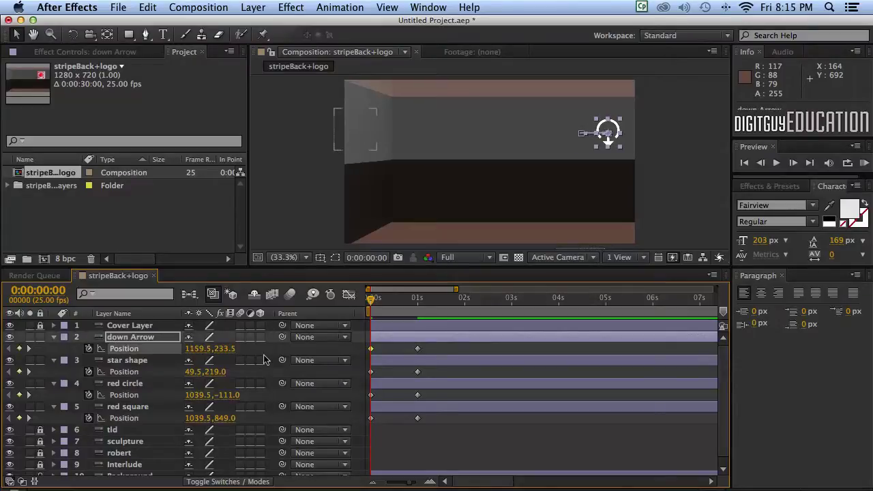
pyautogui.hotkey('shift', 'Right')
pyautogui.hotkey('shift', 'Right')
pyautogui.hotkey('shift', 'Right')
pyautogui.hotkey('shift', 'Right')
pyautogui.hotkey('shift', 'Right')
pyautogui.hotkey('shift', 'Right')
pyautogui.hotkey('shift', 'Right')
pyautogui.hotkey('shift', 'Right')
pyautogui.hotkey('shift', 'Right')
pyautogui.hotkey('shift', 'Right')
pyautogui.hotkey('shift', 'Right')
pyautogui.hotkey('shift', 'Right')
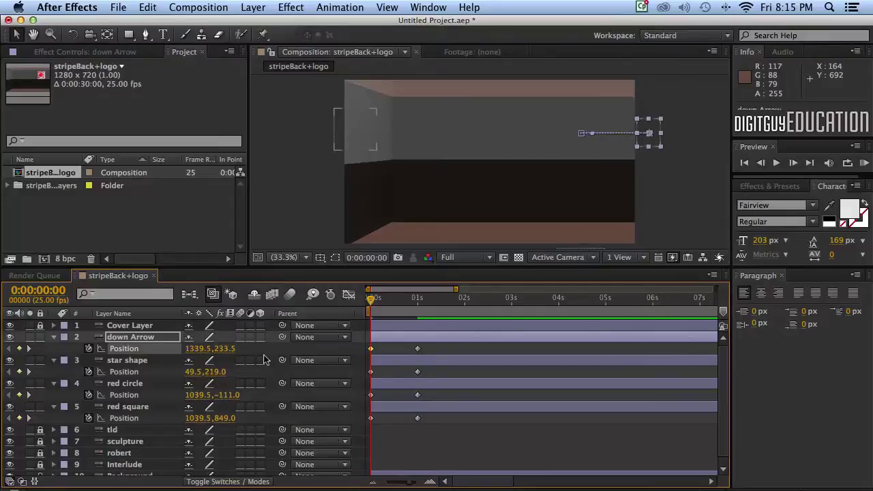
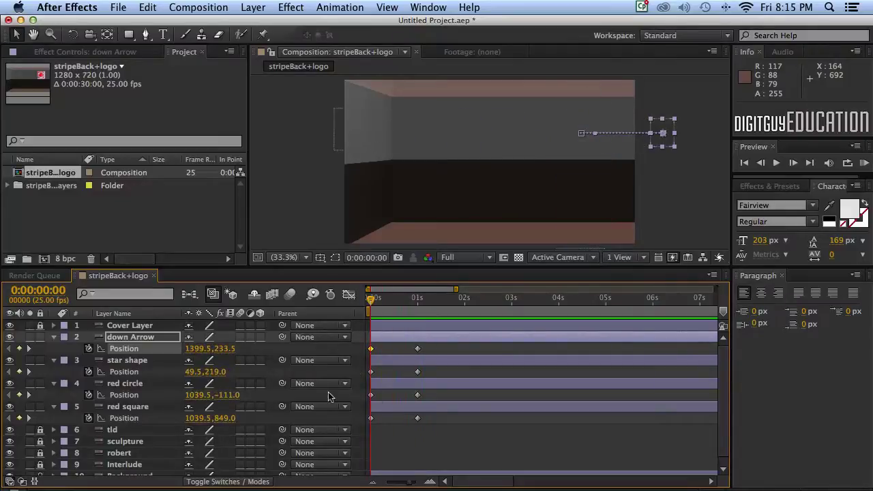
# Step: Add Rotation keyframes at 0:00:00:00 to the down Arrow, star shape, red circle and red square layers together
pyautogui.click(128, 336)
pyautogui.keyDown('shift'); pyautogui.click(127, 407); pyautogui.keyUp('shift')
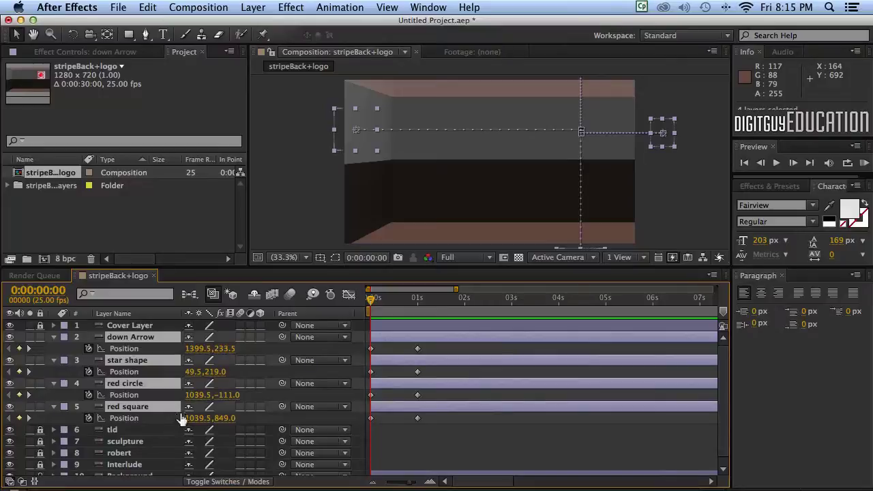
pyautogui.press('r')
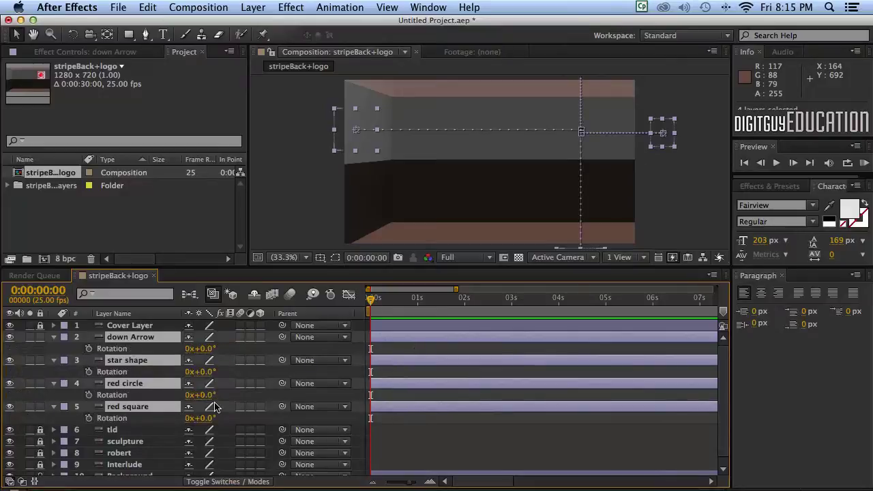
pyautogui.click(88, 348)
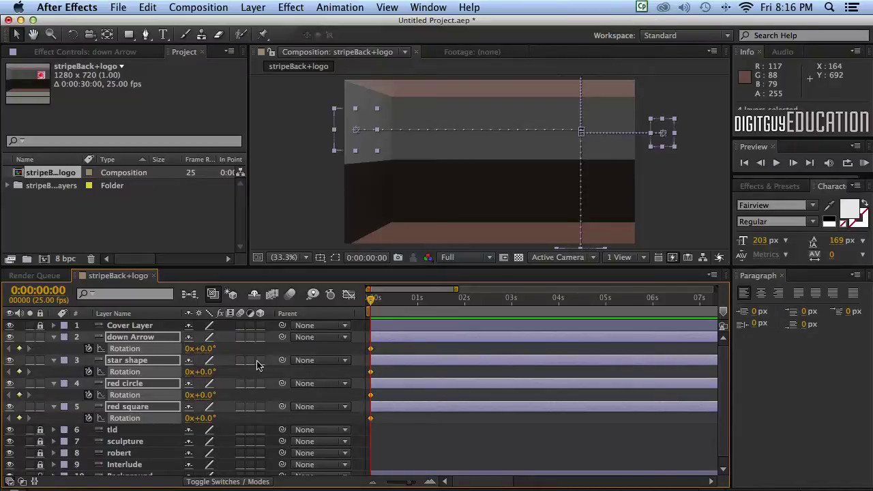
# Step: At 0:00:01:00, set the Rotation of all four logo layers to one full revolution
pyautogui.click(35, 290)
pyautogui.write('100')
pyautogui.press('Return')
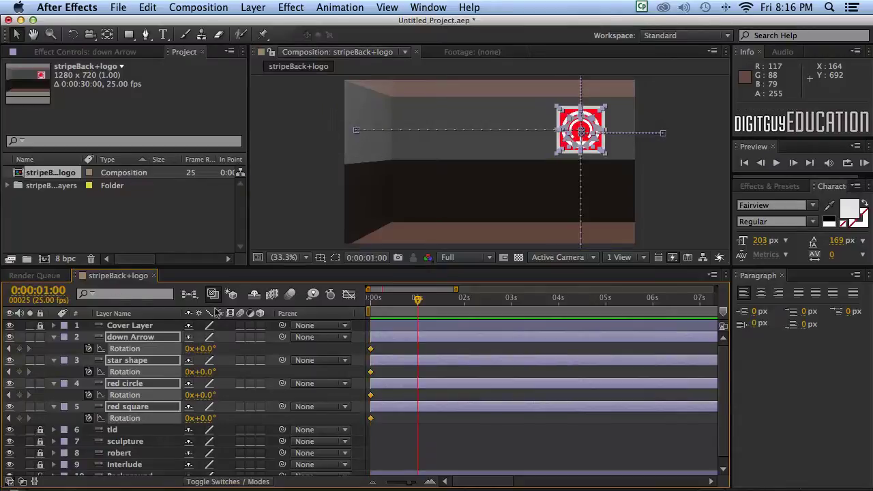
pyautogui.click(185, 349)
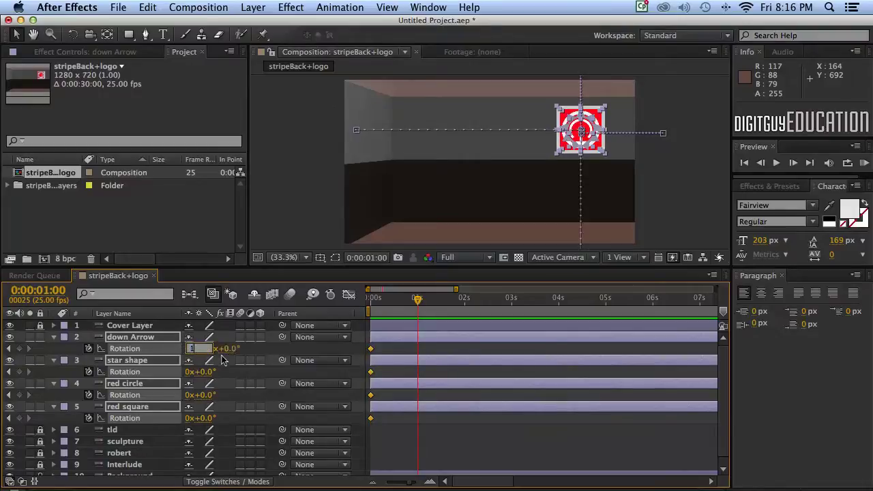
pyautogui.write('1')
pyautogui.press('Return')
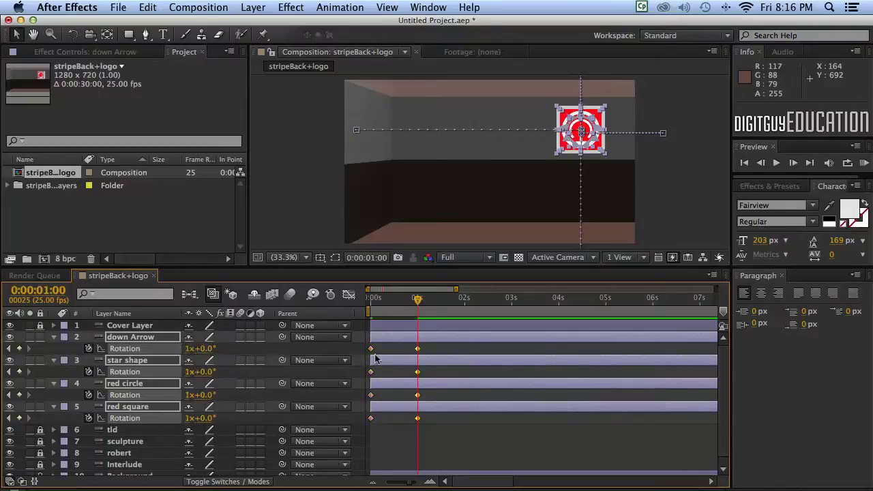
# Step: Apply Easy Ease to all Position and Rotation keyframes of the four logo layers, and preview the first second
pyautogui.moveTo(417, 303); pyautogui.dragTo(370, 300)
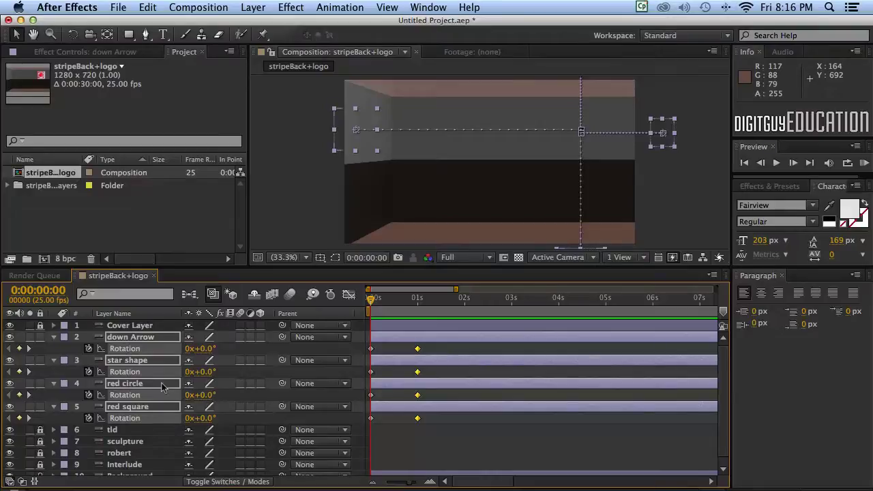
pyautogui.hotkey('shift', 'p')
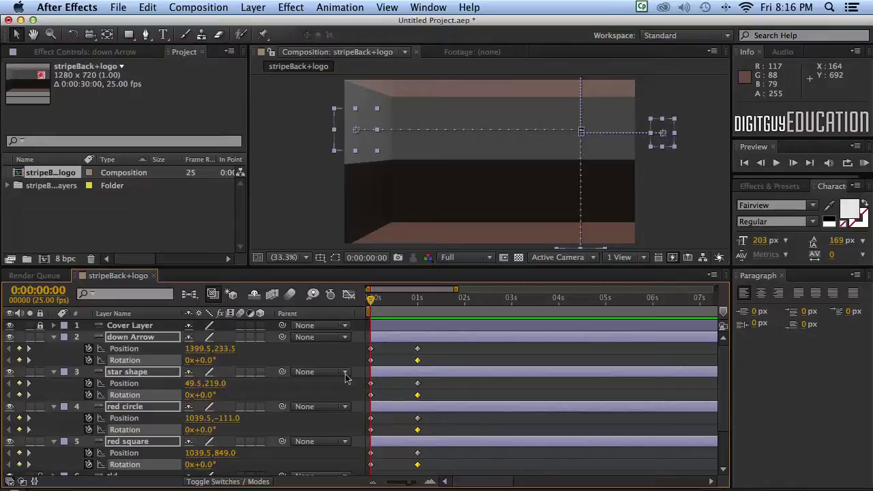
pyautogui.press('u')
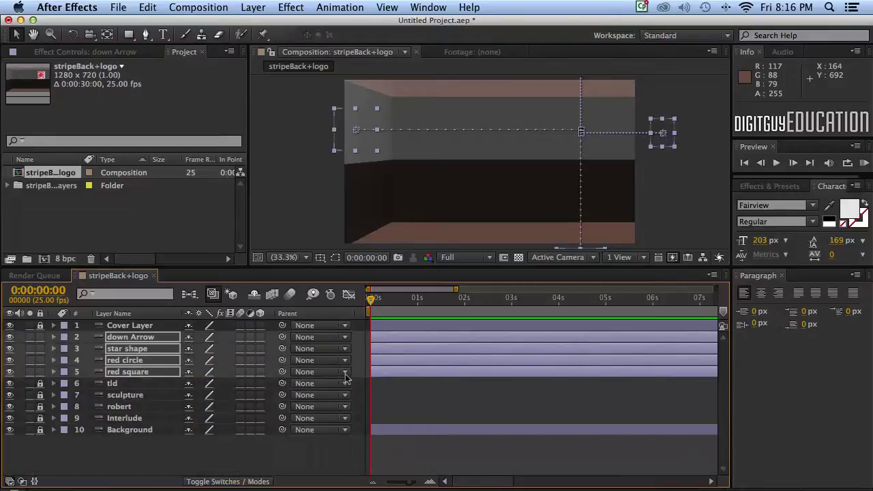
pyautogui.press('u')
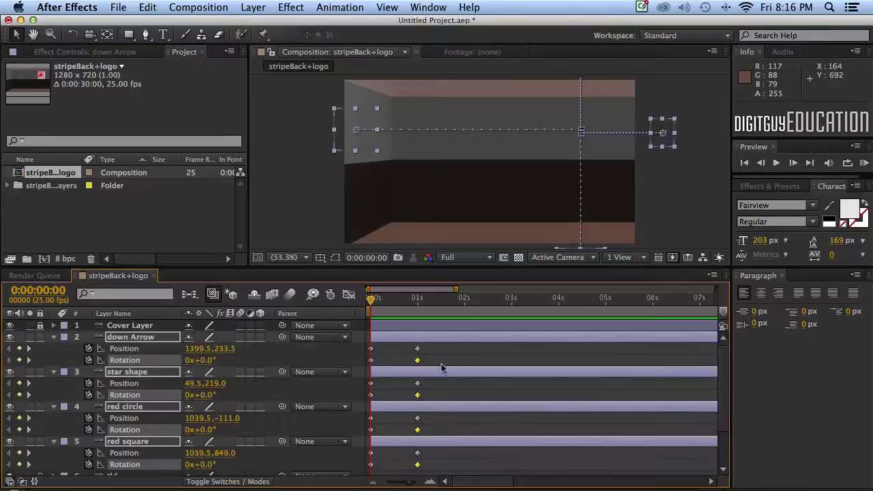
pyautogui.moveTo(434, 347); pyautogui.dragTo(367, 470)
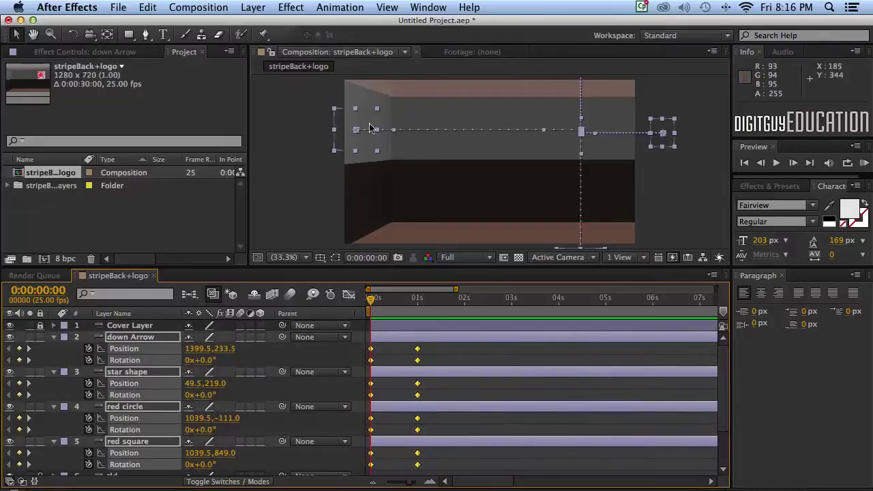
pyautogui.click(339, 8)
pyautogui.moveTo(375, 137)
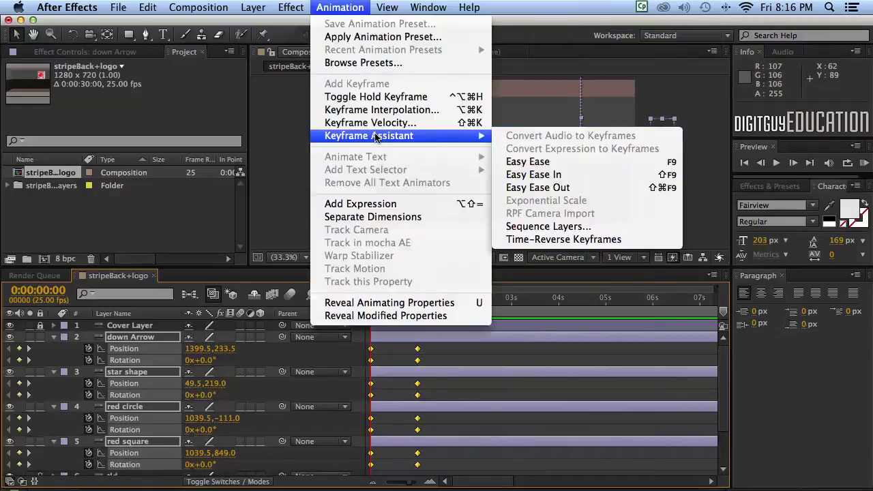
pyautogui.click(545, 160)
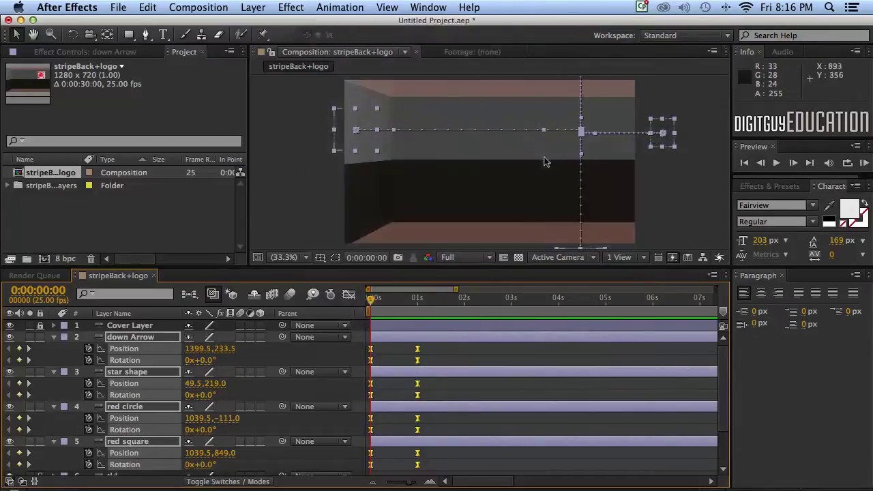
pyautogui.click(376, 298)
pyautogui.moveTo(376, 298); pyautogui.dragTo(417, 298)
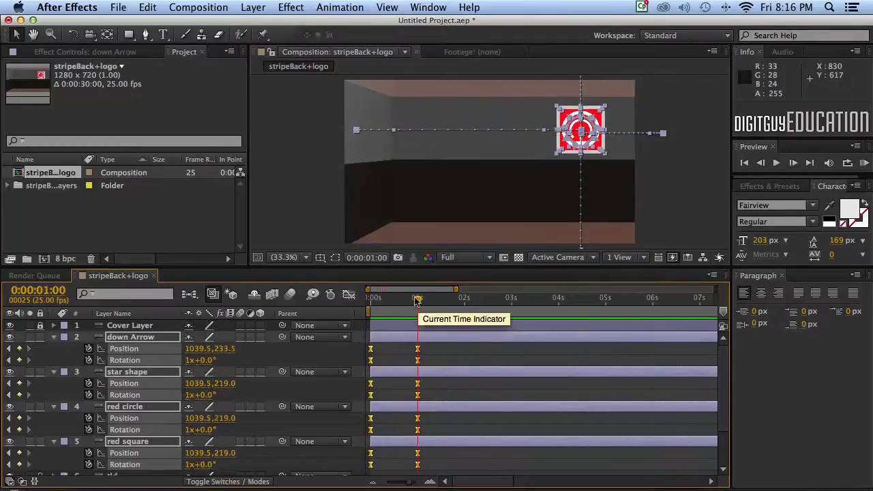
# Step: Add Position and Rotation keyframes with unchanged values at 0:00:04:00 to all four logo layers
pyautogui.click(35, 288)
pyautogui.write('4')
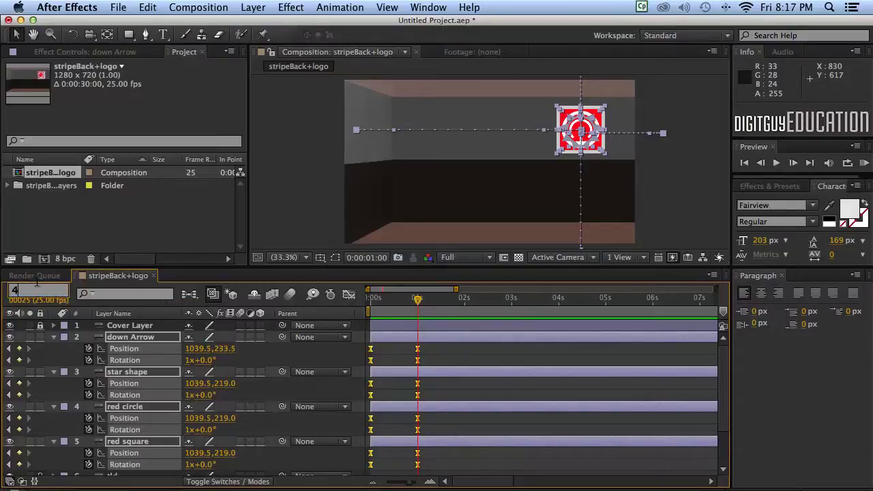
pyautogui.press('Return')
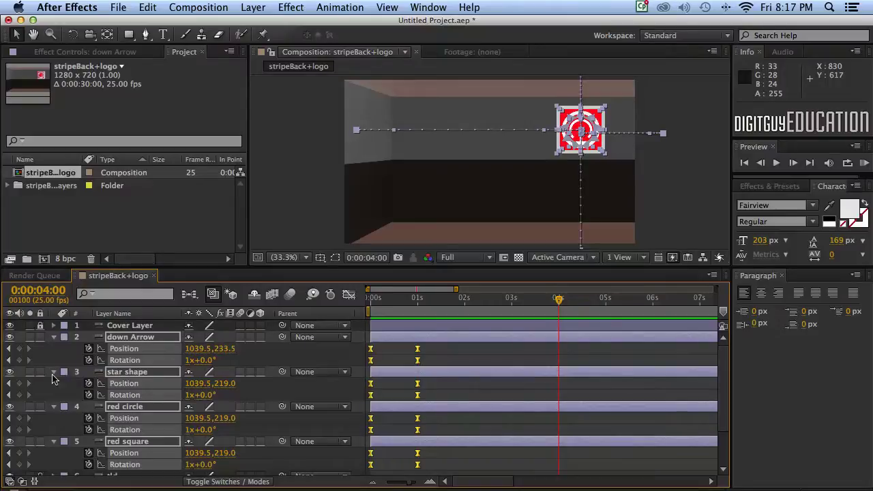
pyautogui.click(19, 349)
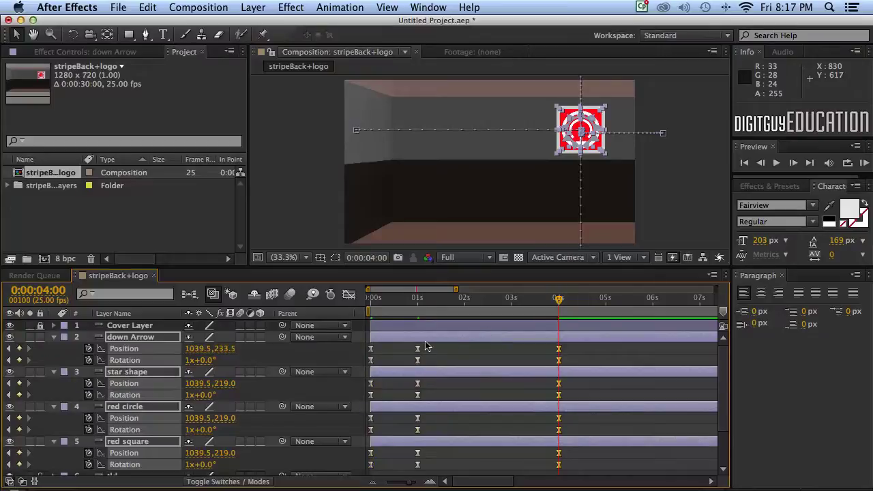
# Step: Check the hold between the 1 s and 4 s keyframes, and add Opacity keyframes at 0:00:04:00 to all four logo layers
pyautogui.moveTo(559, 298); pyautogui.dragTo(485, 312)
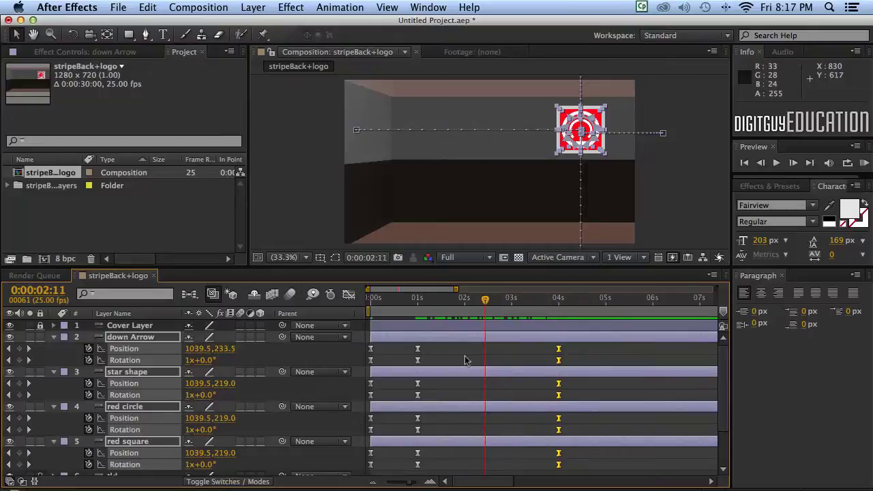
pyautogui.press('k')
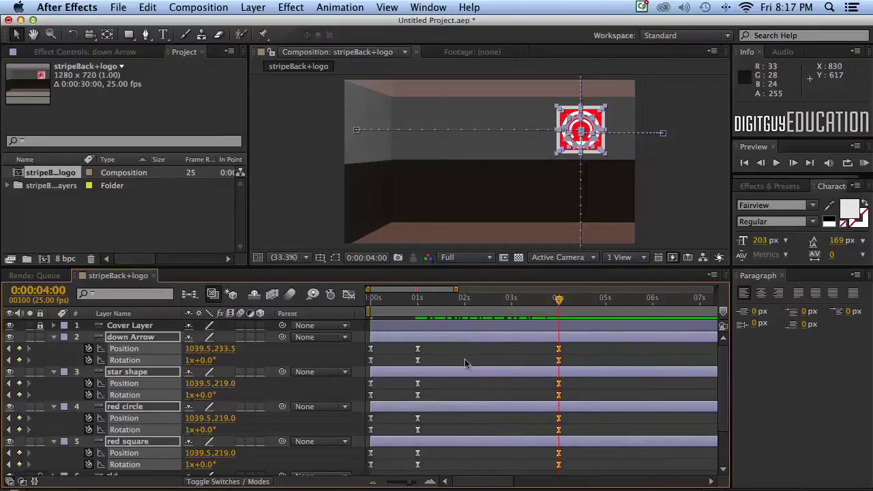
pyautogui.press('j')
pyautogui.press('k')
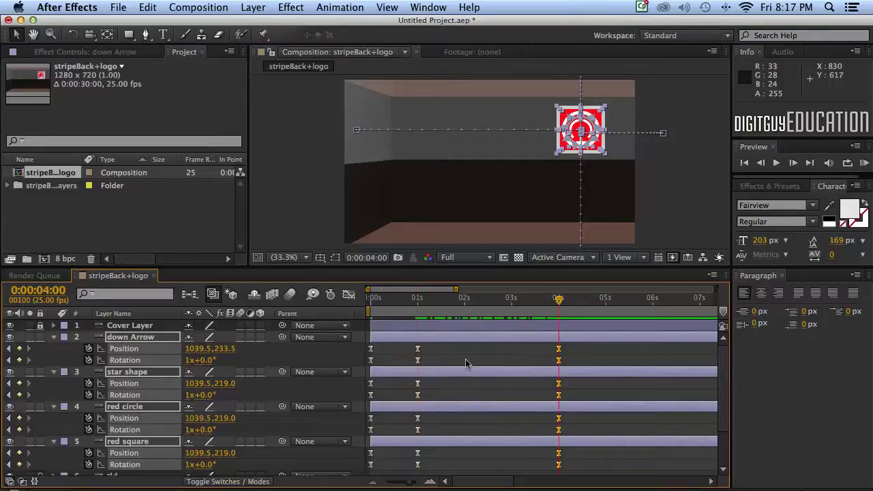
pyautogui.press('j')
pyautogui.press('k')
pyautogui.hotkey('alt', 'shift', 't')
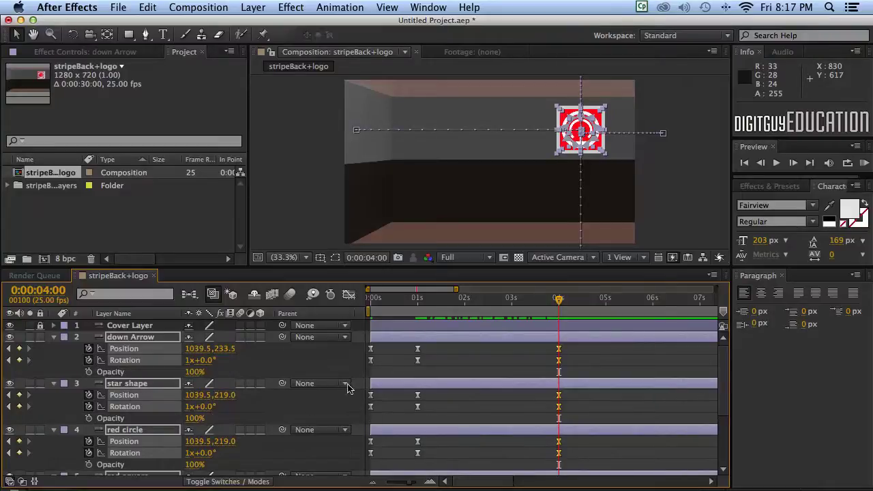
pyautogui.click(87, 372)
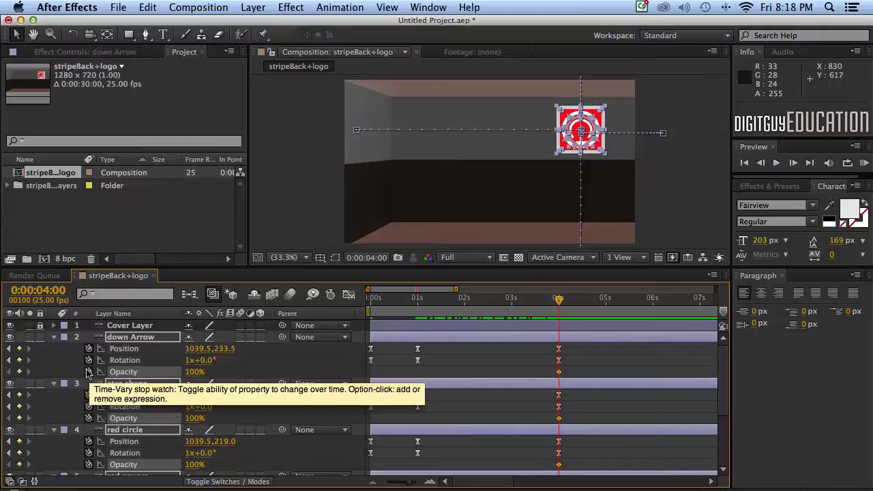
# Step: At 0:00:05:00, move only the down Arrow layer horizontally right to position 1098.5, 233.5
pyautogui.click(47, 289)
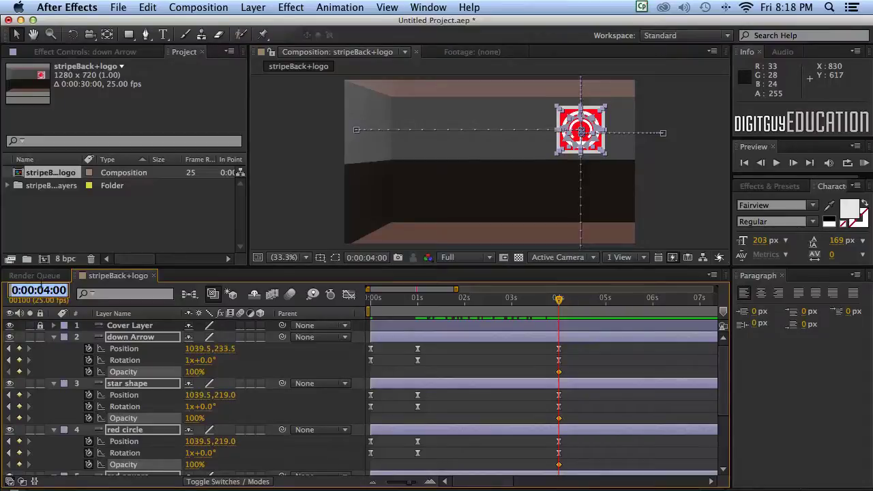
pyautogui.write('5')
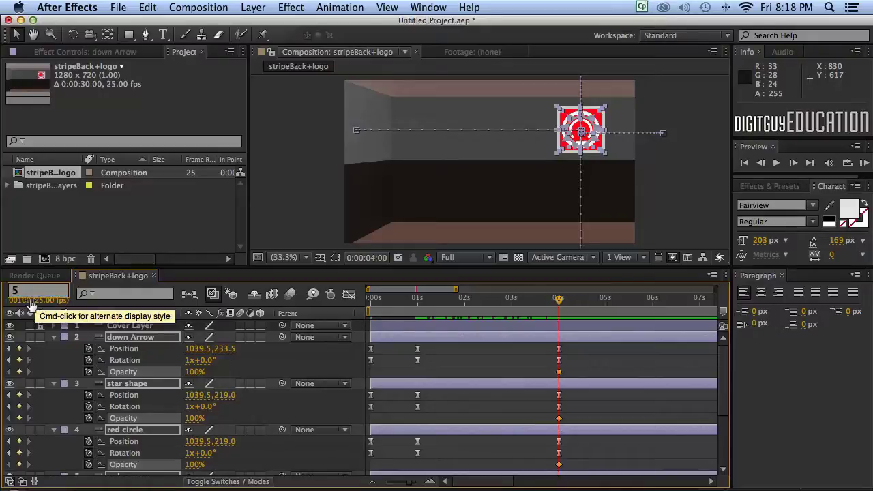
pyautogui.write(':00')
pyautogui.press('Return')
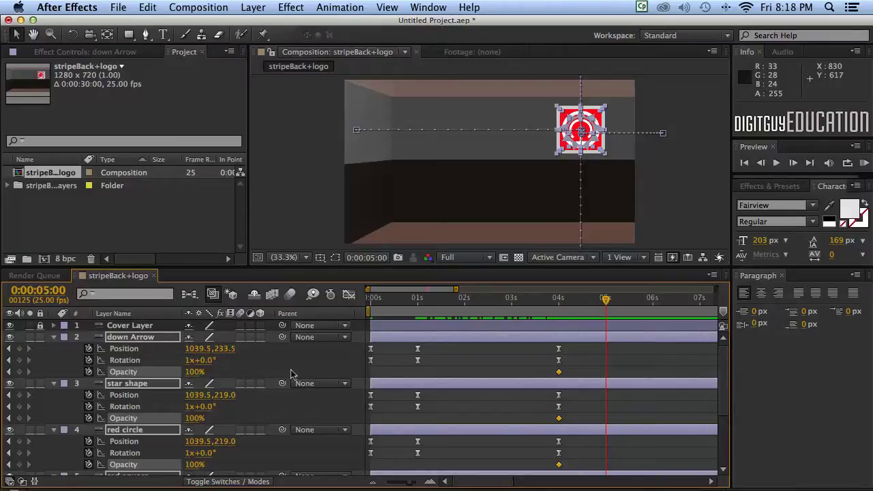
pyautogui.click(249, 361)
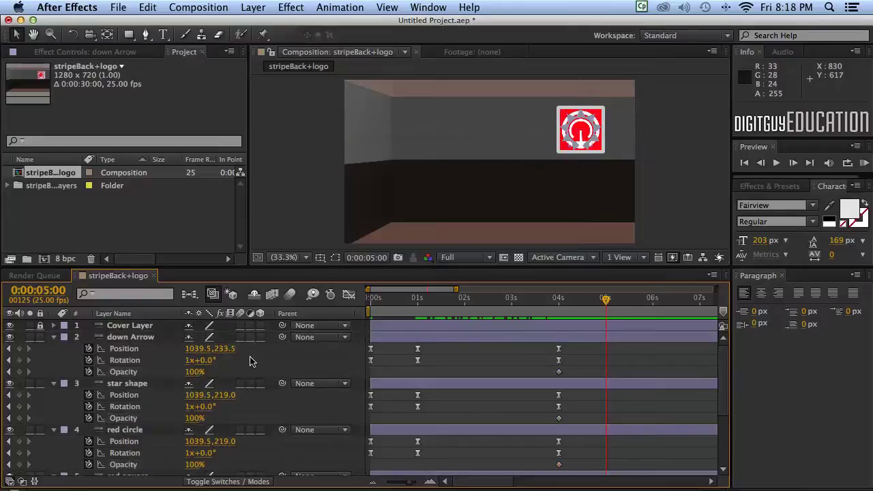
pyautogui.click(133, 337)
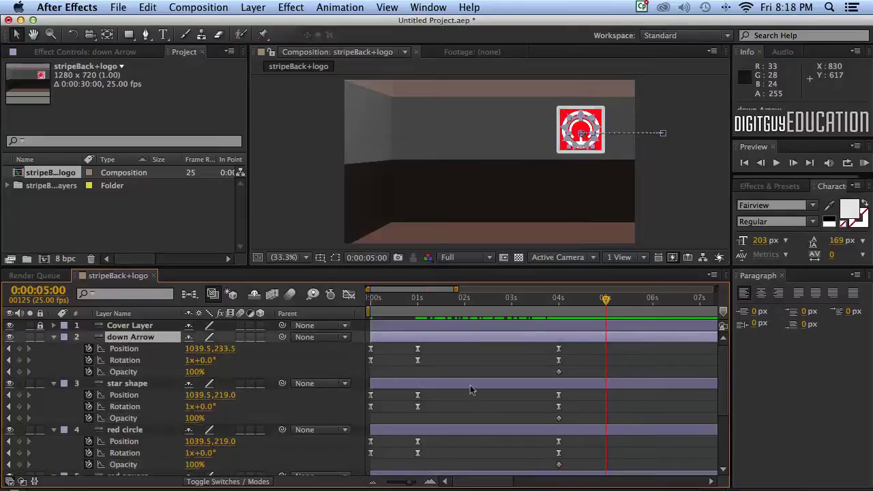
pyautogui.moveTo(196, 348); pyautogui.dragTo(236, 349)
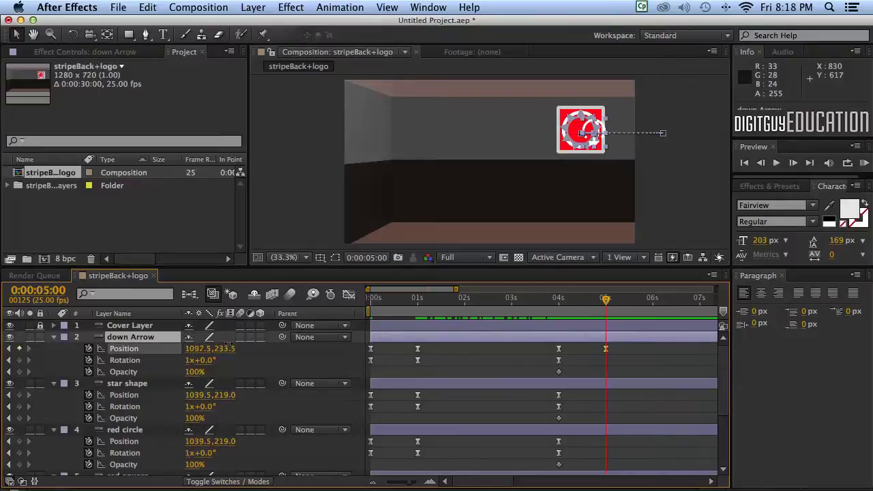
# Step: At 0:00:05:00, move the star shape layer horizontally left to position 958.5, 219.0, and select the red circle layer
pyautogui.click(128, 382)
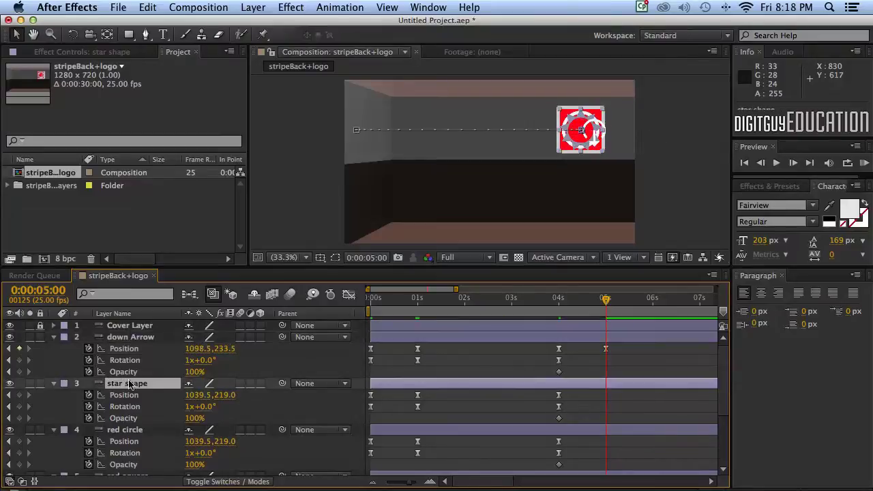
pyautogui.moveTo(191, 397); pyautogui.dragTo(153, 399)
pyautogui.click(146, 430)
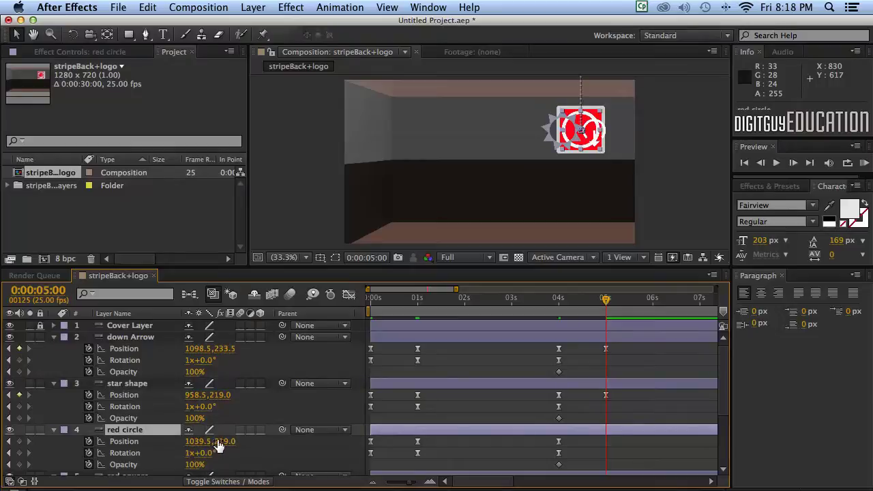
# Step: At 0:00:05:00, move the red circle layer down to position 1039.5, 289.0 and the red square layer up to 1039.5, 175.0
pyautogui.moveTo(218, 445); pyautogui.dragTo(266, 443)
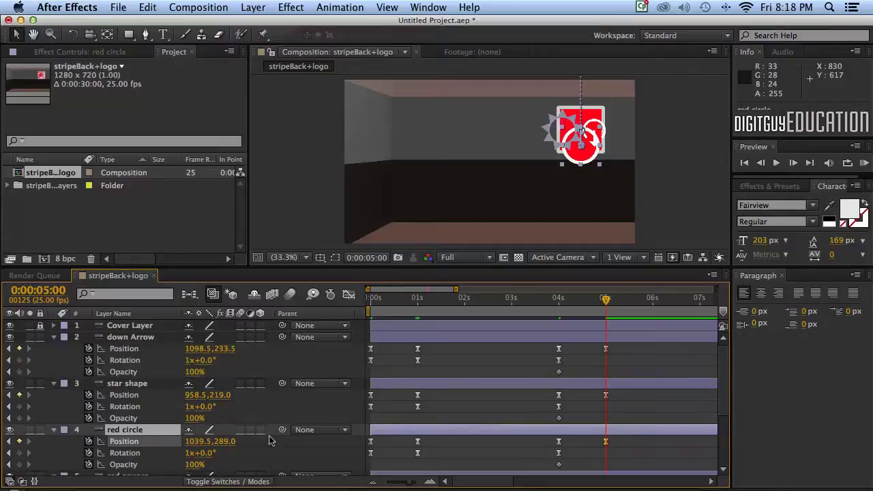
pyautogui.scroll(-5, 289, 428)
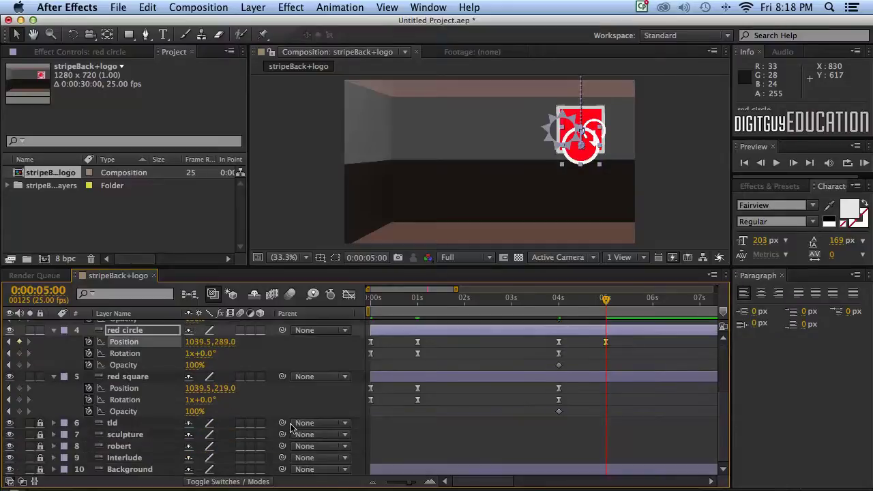
pyautogui.click(140, 377)
pyautogui.moveTo(191, 388); pyautogui.dragTo(195, 388)
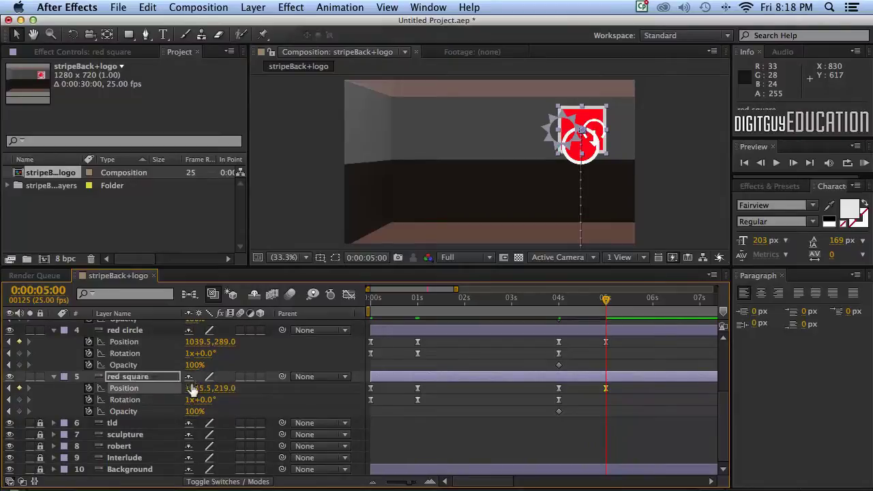
pyautogui.press('super+z')
pyautogui.moveTo(215, 388); pyautogui.dragTo(182, 388)
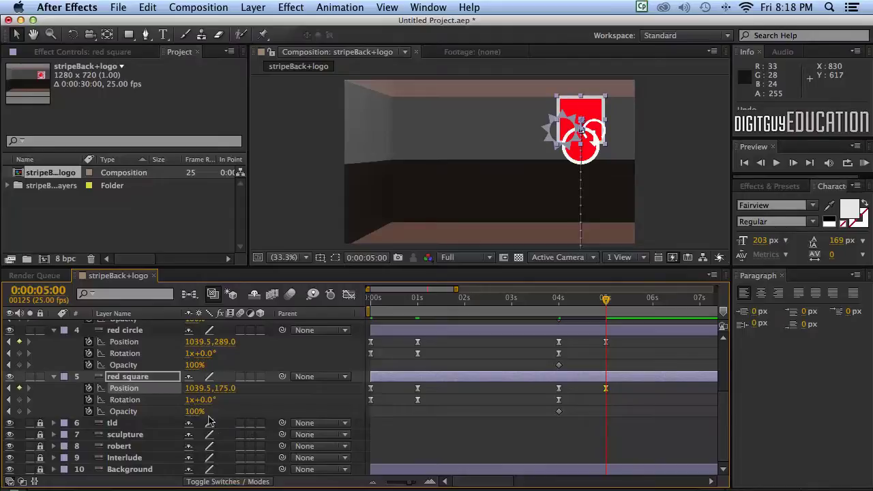
# Step: Set the Opacity of all four logo layers, down Arrow through red square, to 0% at 0:00:05:00 with keyframes
pyautogui.scroll(1, 224, 411)
pyautogui.scroll(3, 224, 411)
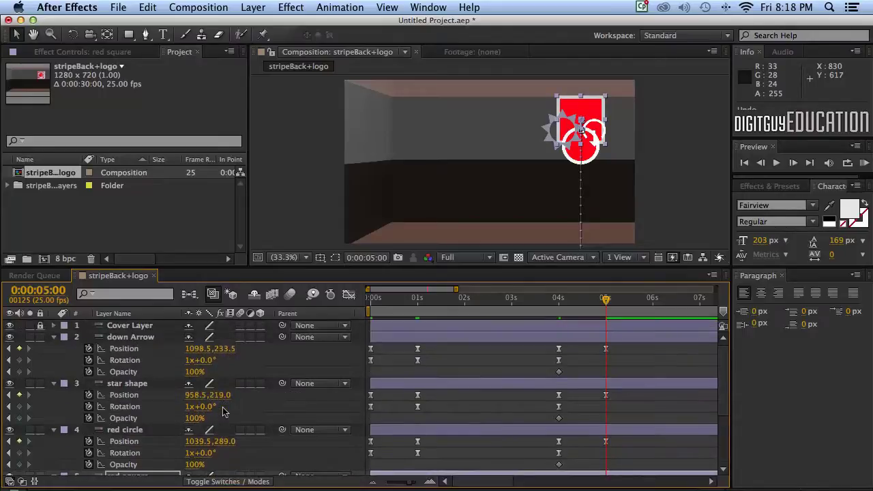
pyautogui.click(127, 337)
pyautogui.scroll(-4, 126, 362)
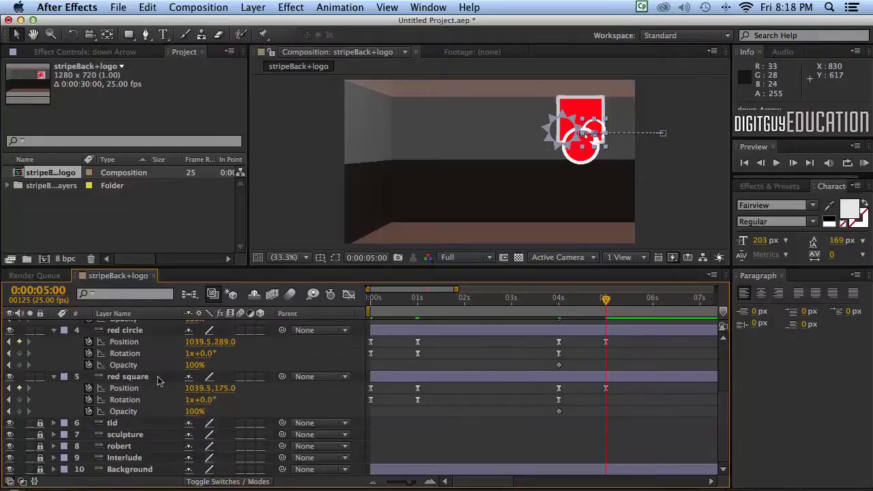
pyautogui.keyDown('shift'); pyautogui.click(125, 377); pyautogui.keyUp('shift')
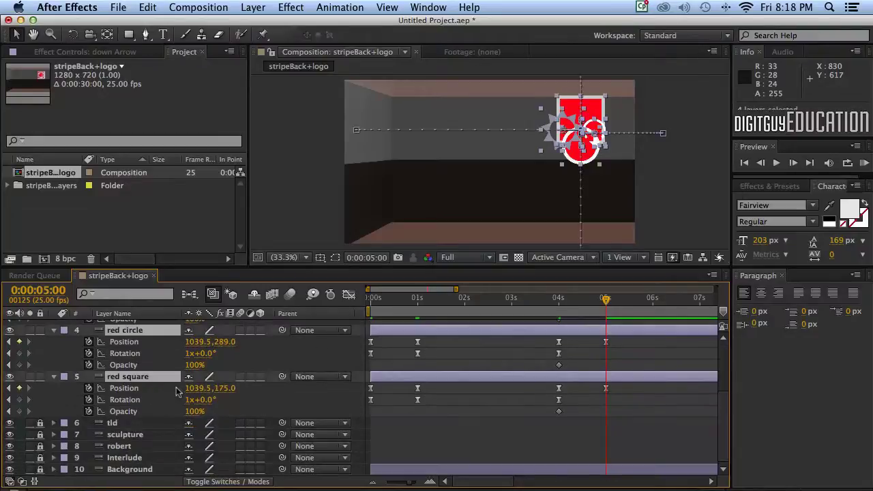
pyautogui.scroll(4, 177, 391)
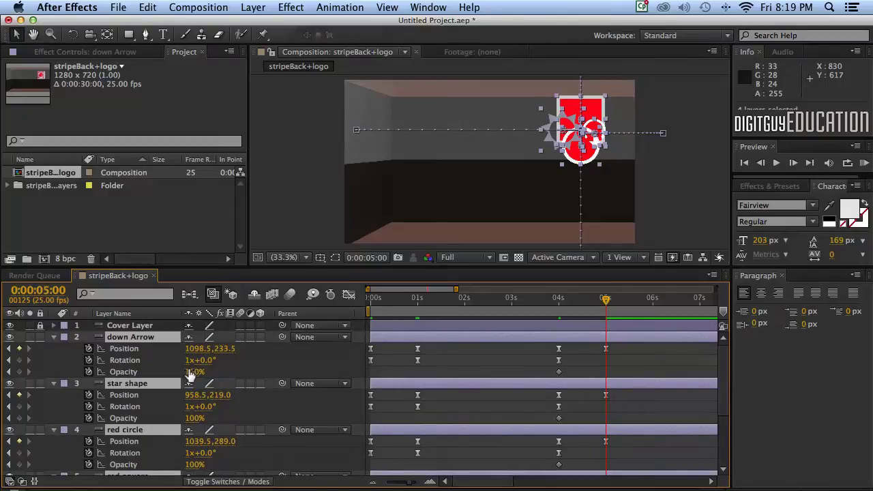
pyautogui.hotkey('alt', 'shift', 't')
pyautogui.moveTo(162, 366); pyautogui.dragTo(78, 358)
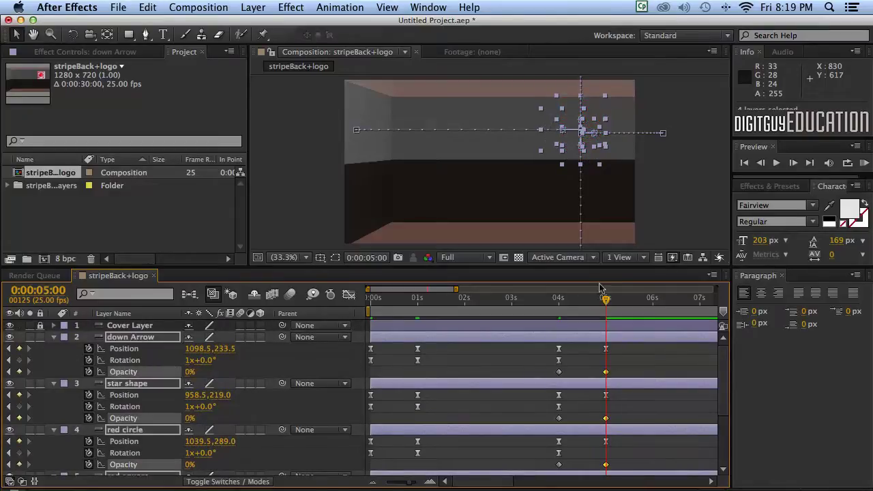
# Step: Play the composition from the start to check the logo parts assembling, holding and fading out
pyautogui.moveTo(604, 299); pyautogui.dragTo(351, 294)
pyautogui.press('space')
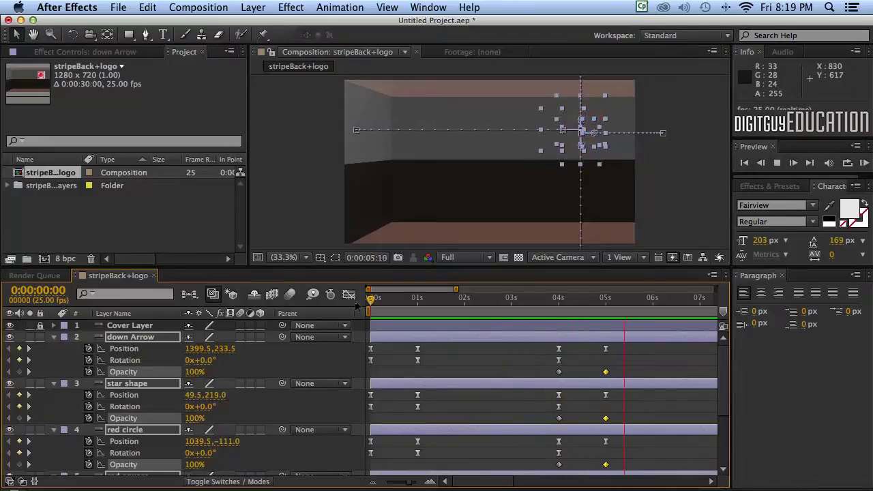
pyautogui.press('space')
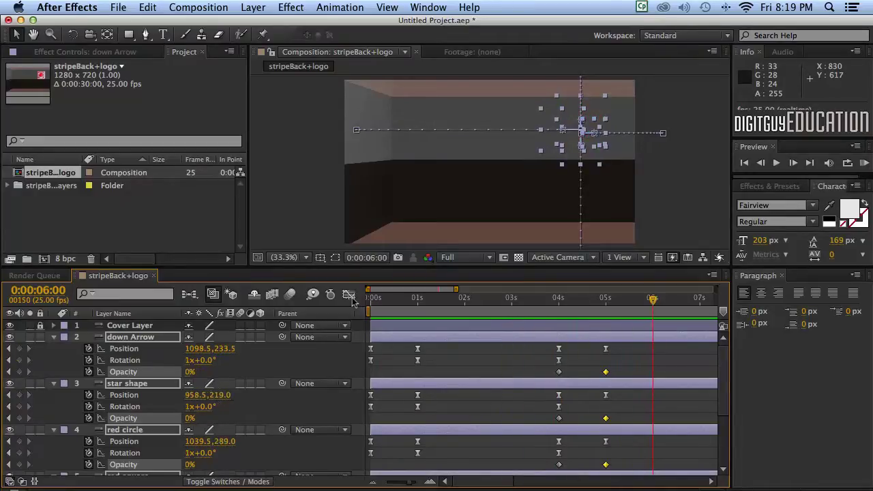
# Step: Collapse the properties of the four logo layers and lock all four layers
pyautogui.click(54, 337)
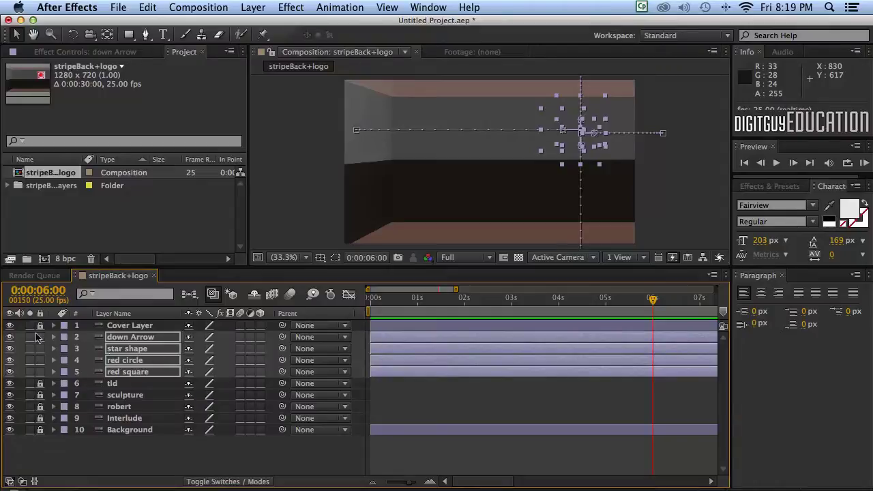
pyautogui.moveTo(37, 336); pyautogui.dragTo(38, 374)
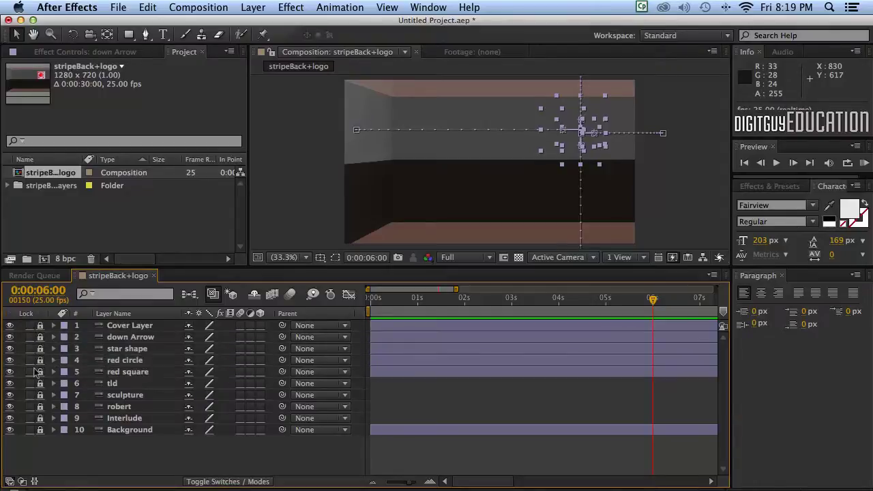
# Step: Add a text layer reading DIGITGUY near the middle of the composition
pyautogui.click(163, 35)
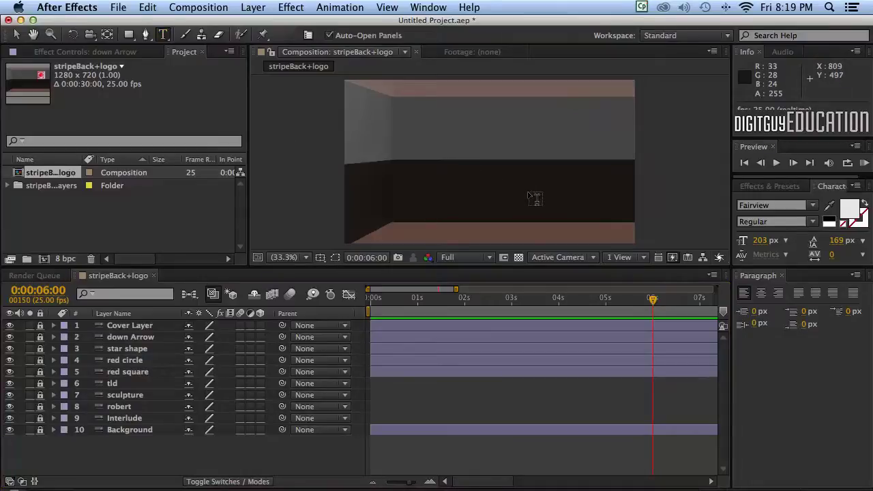
pyautogui.click(496, 179)
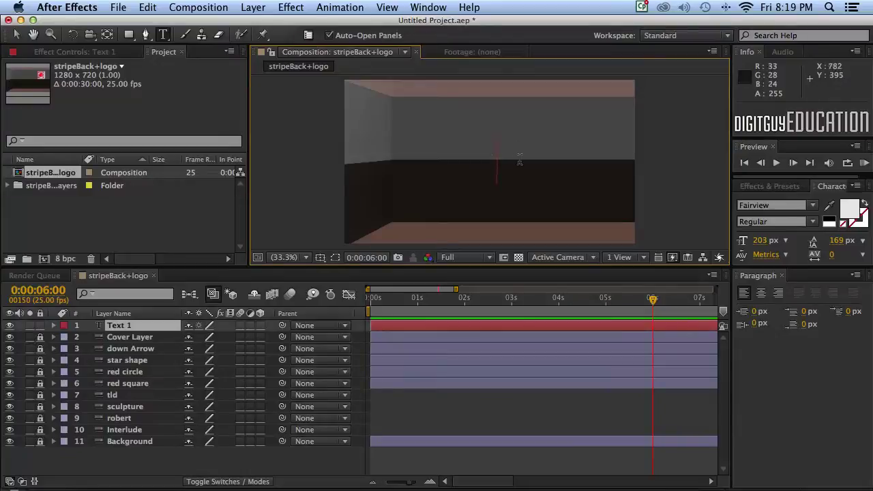
pyautogui.write('DIG')
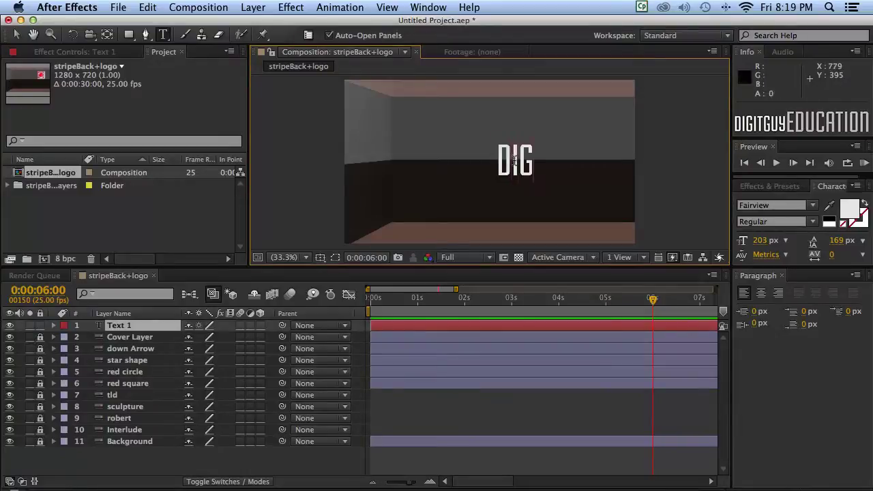
pyautogui.write('ITGUY')
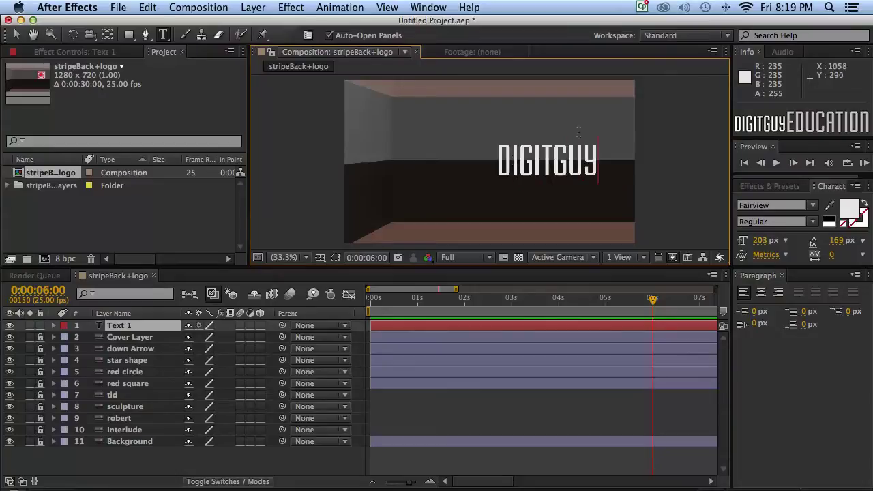
# Step: Reduce the font size of the whole DIGITGUY text to 103 px
pyautogui.doubleClick(530, 157)
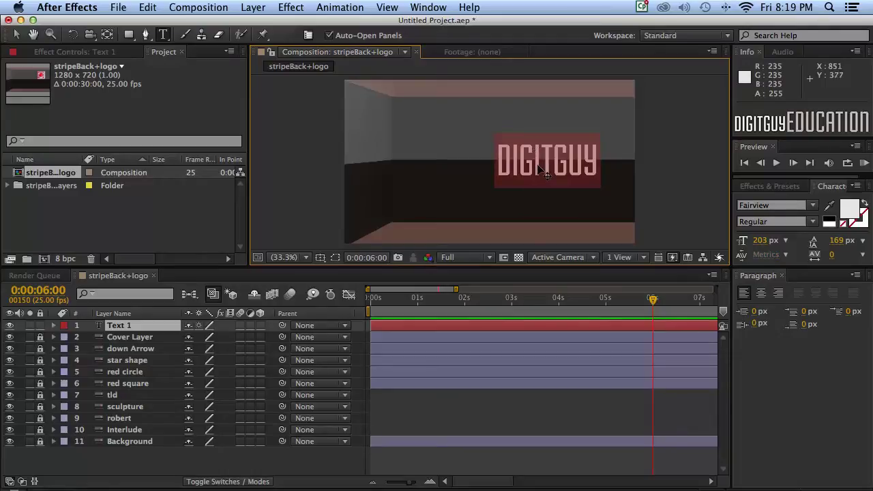
pyautogui.press('super+shift+comma')
pyautogui.press('super+shift+comma')
pyautogui.press('super+shift+comma')
pyautogui.press('super+shift+comma')
pyautogui.press('super+shift+comma')
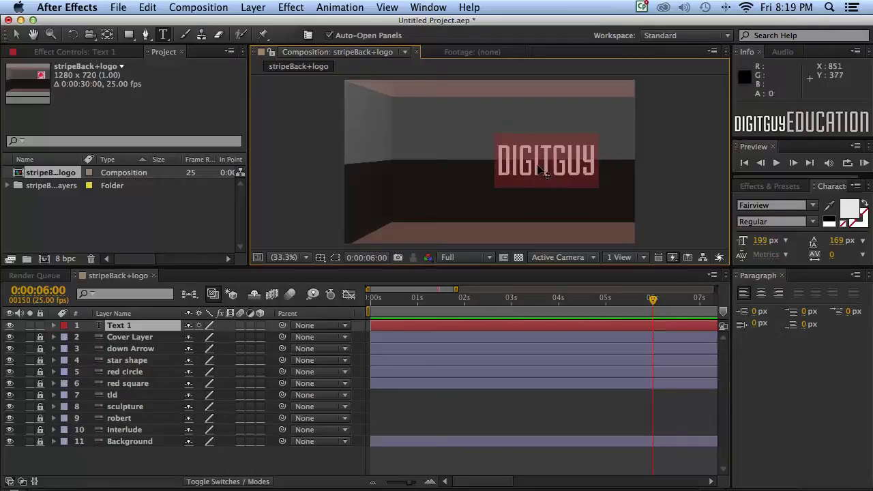
pyautogui.press('super+shift+comma')
pyautogui.press('super+shift+comma')
pyautogui.press('super+shift+comma')
pyautogui.press('super+shift+comma')
pyautogui.press('super+shift+comma')
pyautogui.press('super+shift+comma')
pyautogui.press('super+shift+comma')
pyautogui.press('super+shift+comma')
pyautogui.press('super+shift+comma')
pyautogui.press('super+shift+comma')
pyautogui.press('super+shift+comma')
pyautogui.press('super+shift+comma')
pyautogui.press('super+shift+comma')
pyautogui.press('super+shift+comma')
pyautogui.press('super+shift+comma')
pyautogui.press('super+shift+comma')
pyautogui.press('super+shift+comma')
pyautogui.press('super+shift+comma')
pyautogui.press('super+shift+comma')
pyautogui.press('super+shift+comma')
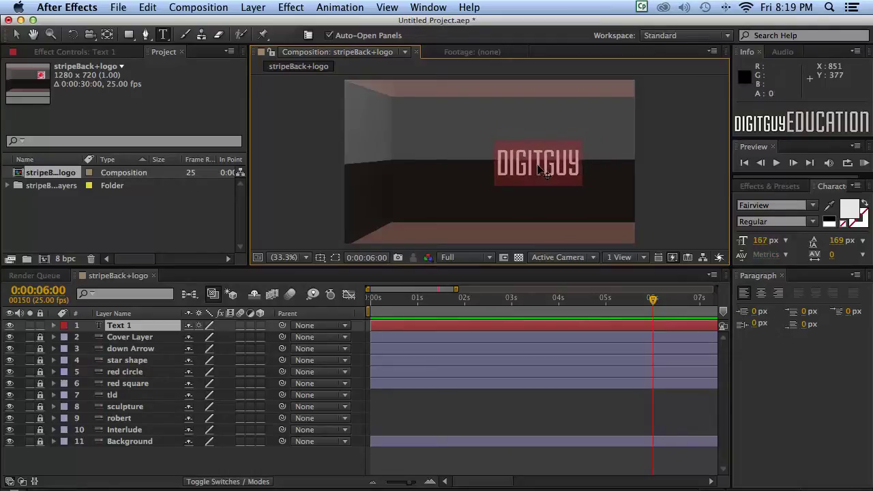
pyautogui.press('super+shift+comma')
pyautogui.press('super+shift+comma')
pyautogui.press('super+shift+comma')
pyautogui.press('super+shift+comma')
pyautogui.press('super+shift+comma')
pyautogui.press('super+shift+comma')
pyautogui.press('super+shift+comma')
pyautogui.press('super+shift+comma')
pyautogui.press('super+shift+comma')
pyautogui.press('super+shift+comma')
pyautogui.press('super+shift+comma')
pyautogui.press('super+shift+comma')
pyautogui.press('super+shift+comma')
pyautogui.press('super+shift+comma')
pyautogui.press('super+shift+comma')
pyautogui.press('super+shift+comma')
pyautogui.press('super+shift+comma')
pyautogui.press('super+shift+comma')
pyautogui.press('super+shift+comma')
pyautogui.press('super+shift+comma')
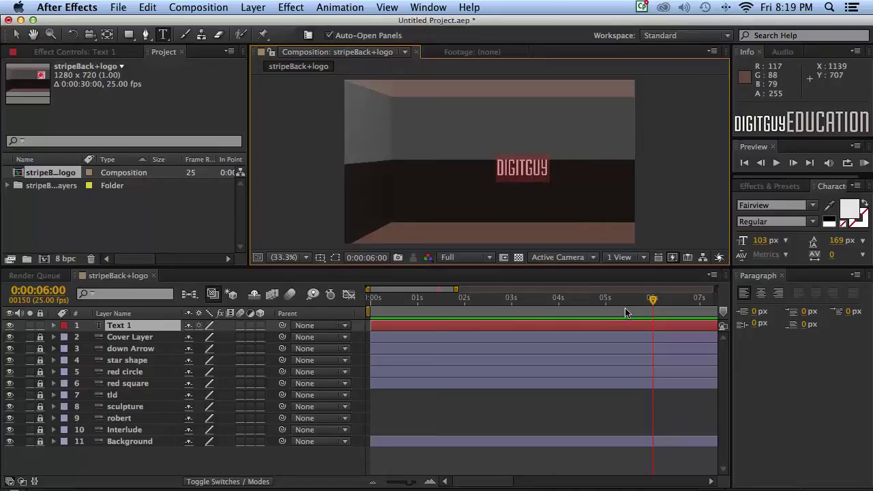
# Step: Go to 0:00:01:03, where the logo is assembled, and move the DIGITGUY text directly beneath the logo
pyautogui.moveTo(653, 300); pyautogui.dragTo(422, 302)
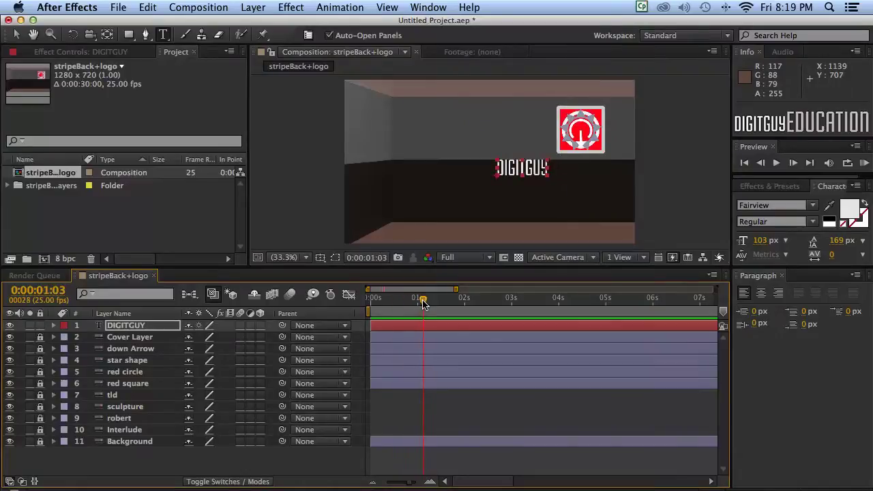
pyautogui.click(15, 35)
pyautogui.moveTo(523, 167); pyautogui.dragTo(583, 173)
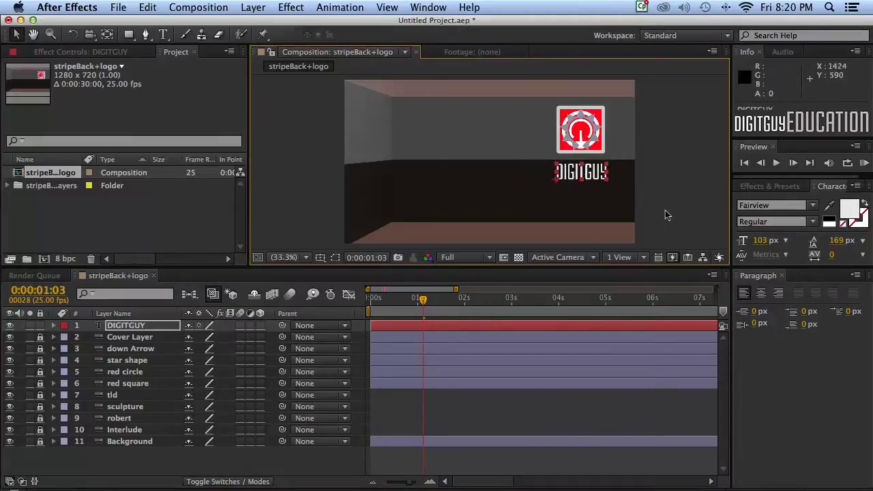
# Step: Set the DIGITGUY text's font size to 97 px and adjust its position so it is centred under the logo
pyautogui.click(757, 239)
pyautogui.press('Down')
pyautogui.press('Down')
pyautogui.press('Down')
pyautogui.press('Down')
pyautogui.press('Down')
pyautogui.press('Down')
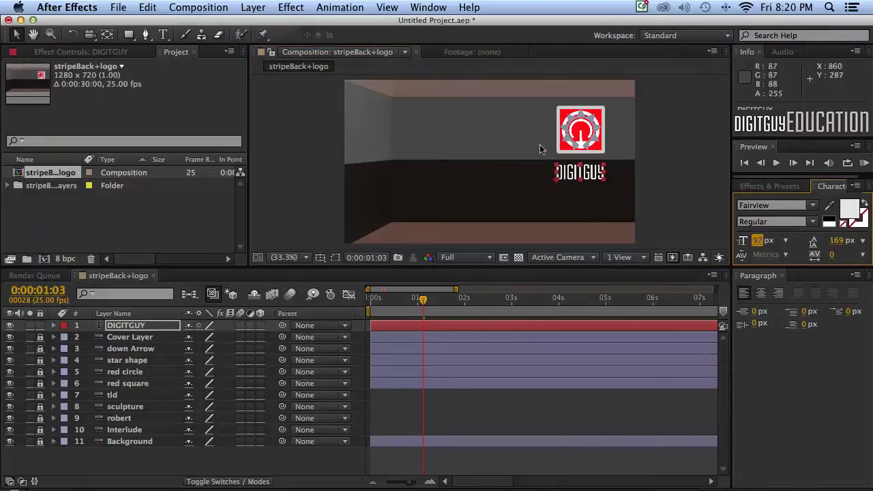
pyautogui.click(649, 189)
pyautogui.click(582, 173)
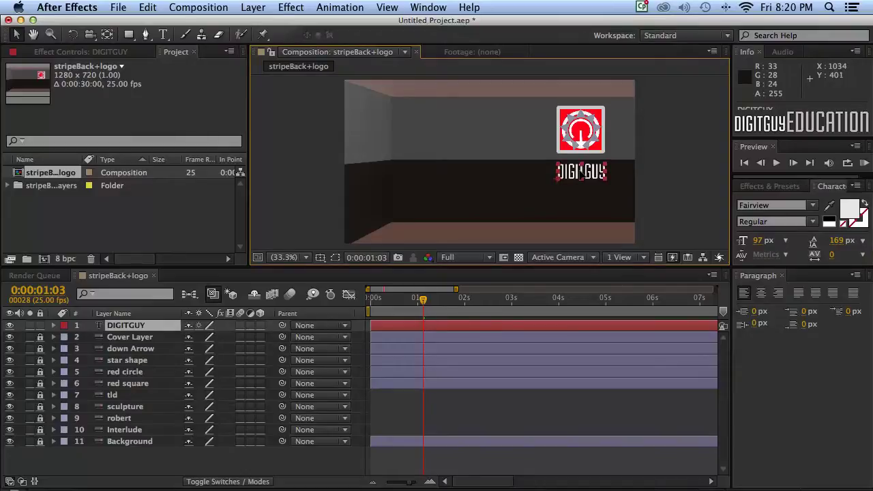
# Step: Shift the DIGITGUY layer along the timeline so that it starts at 0:00:01:01
pyautogui.click(424, 300)
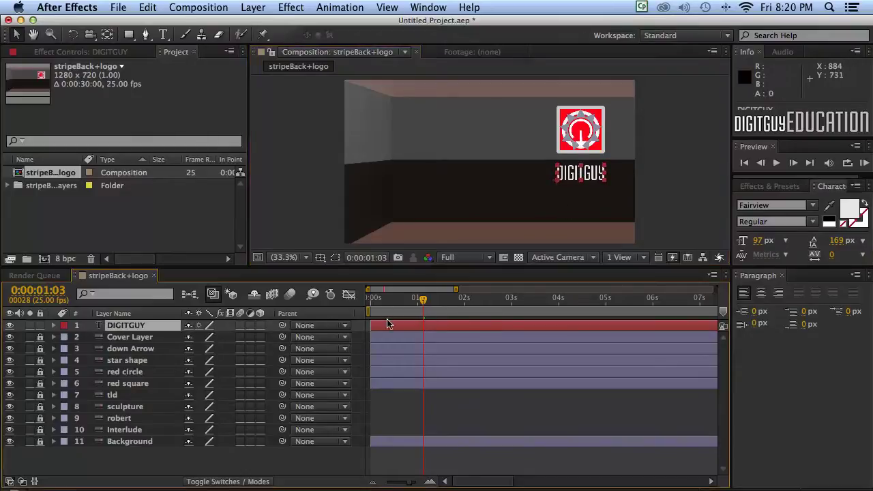
pyautogui.moveTo(423, 300)
pyautogui.mouseDown()
pyautogui.moveTo(369, 300)
pyautogui.moveTo(421, 302)
pyautogui.mouseUp()
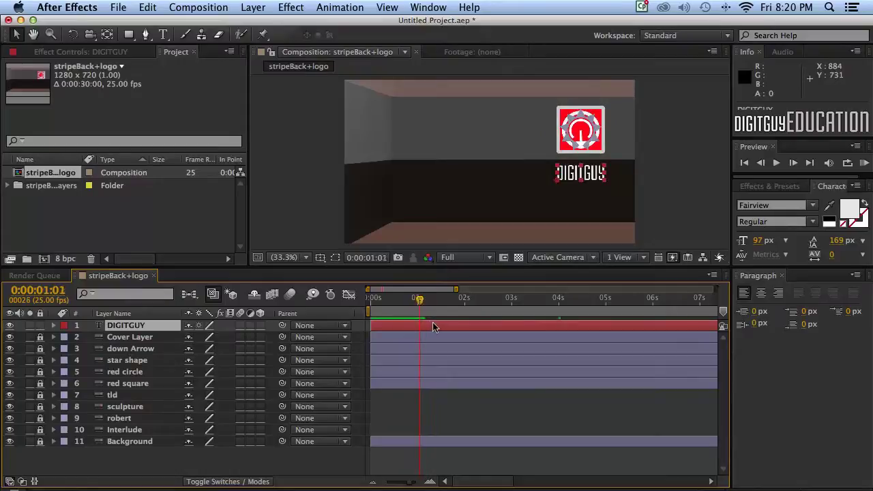
pyautogui.moveTo(427, 324); pyautogui.dragTo(476, 327)
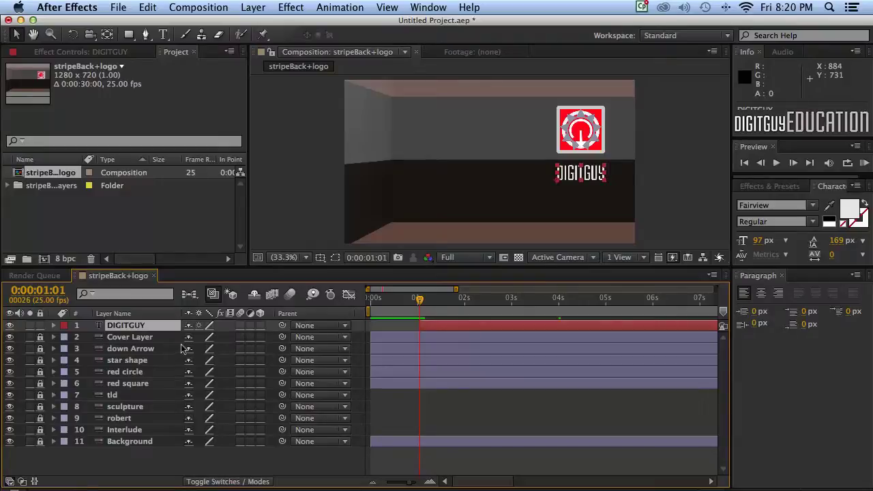
# Step: Keyframe the DIGITGUY layer's Opacity from 0% at 0:00:01:01 to 100% at about 1.5 seconds
pyautogui.press('t')
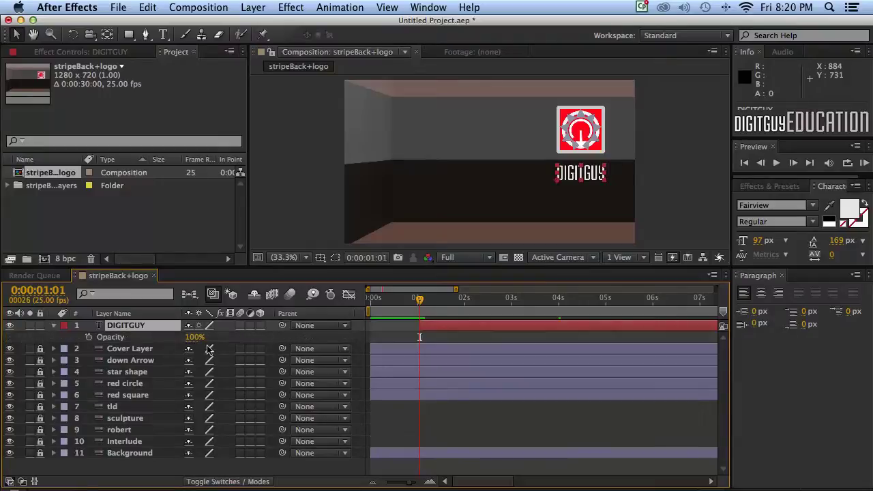
pyautogui.click(86, 337)
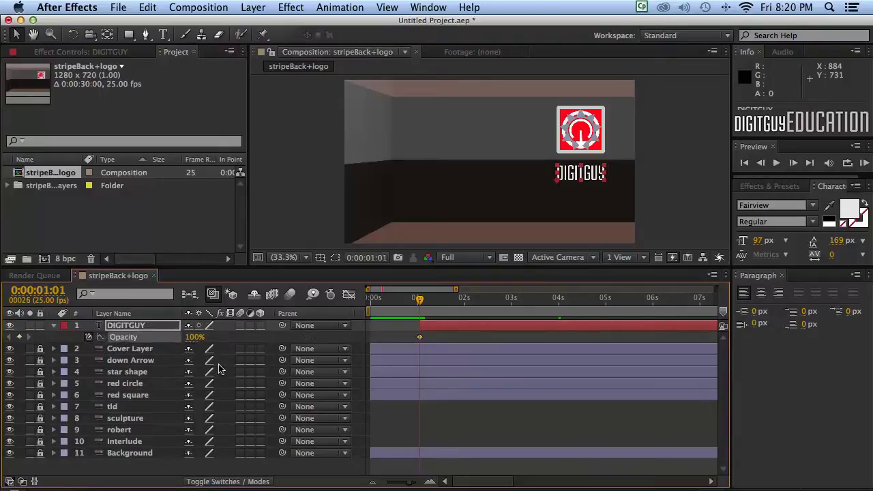
pyautogui.moveTo(191, 337); pyautogui.dragTo(99, 325)
pyautogui.moveTo(418, 300); pyautogui.dragTo(439, 298)
pyautogui.moveTo(190, 337); pyautogui.dragTo(300, 335)
# Step: Play the composition twice from the start to check the DIGITGUY text fading in beneath the assembled logo
pyautogui.moveTo(438, 298); pyautogui.dragTo(346, 305)
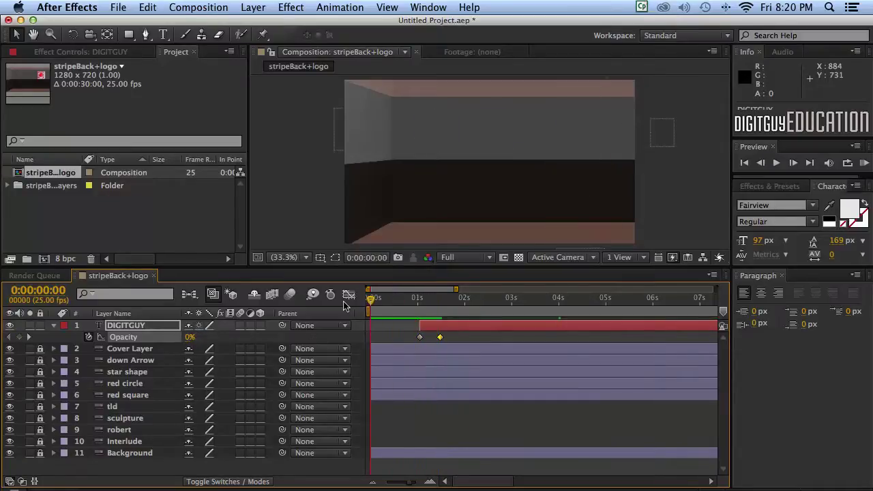
pyautogui.press('space')
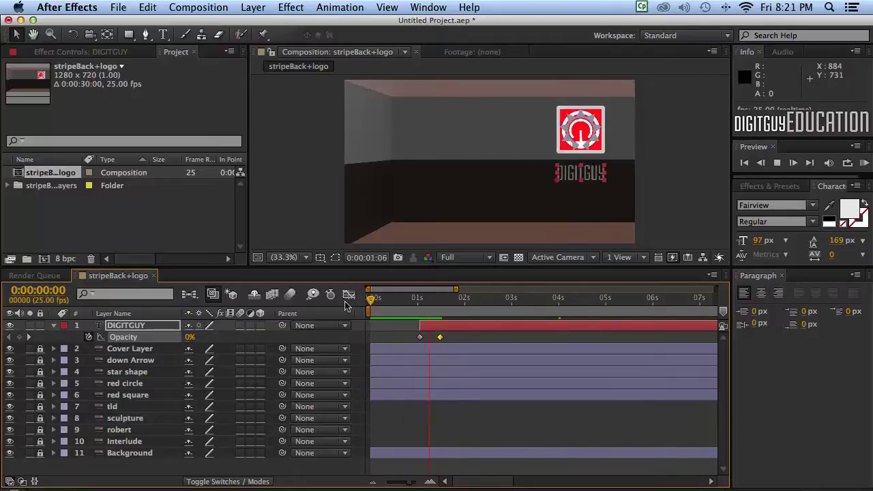
pyautogui.press('space')
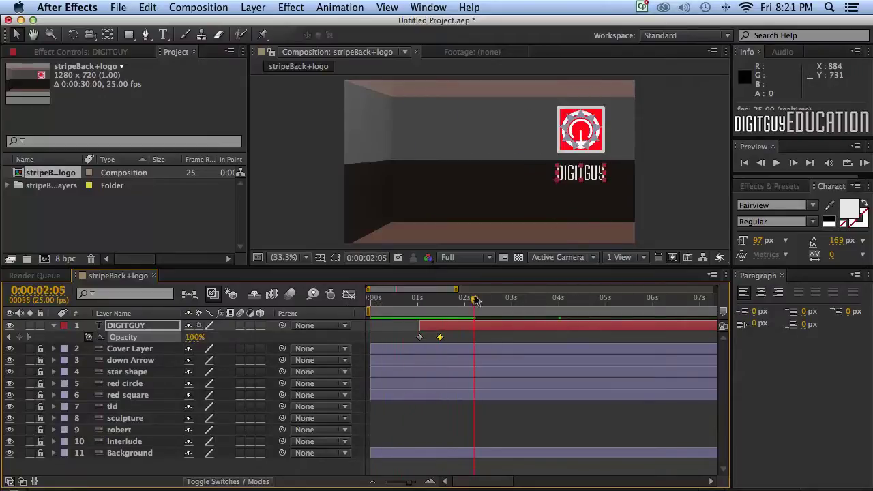
pyautogui.moveTo(474, 300); pyautogui.dragTo(369, 299)
pyautogui.press('space')
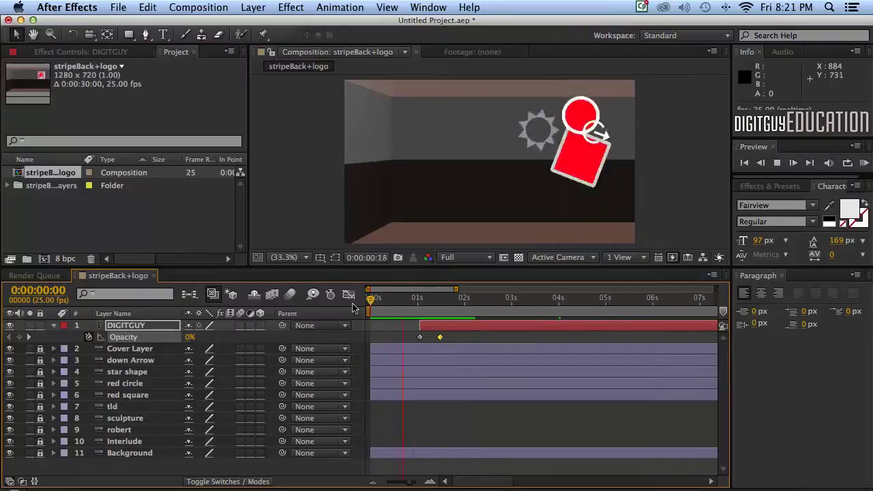
pyautogui.press('space')
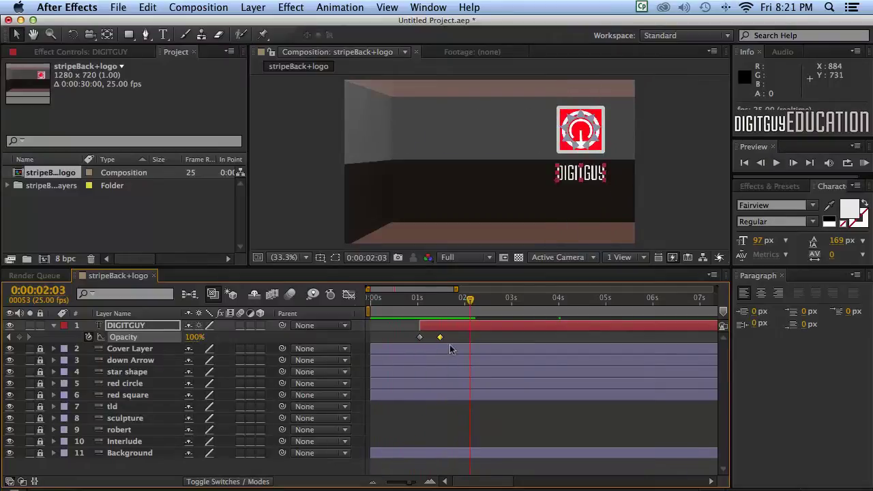
# Step: Move the DIGITGUY layer's 100% Opacity keyframe to about 2 seconds and play the slower fade-in from the start
pyautogui.moveTo(437, 337); pyautogui.dragTo(467, 337)
pyautogui.moveTo(470, 302); pyautogui.dragTo(349, 300)
pyautogui.press('space')
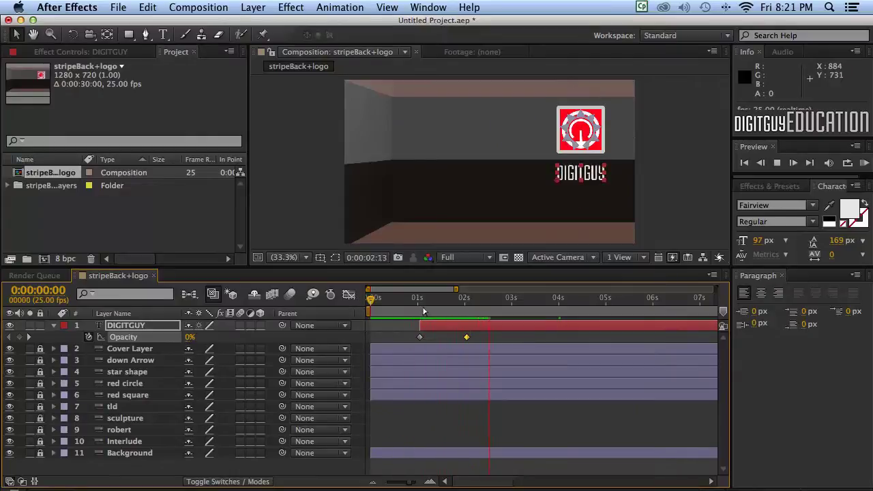
pyautogui.press('space')
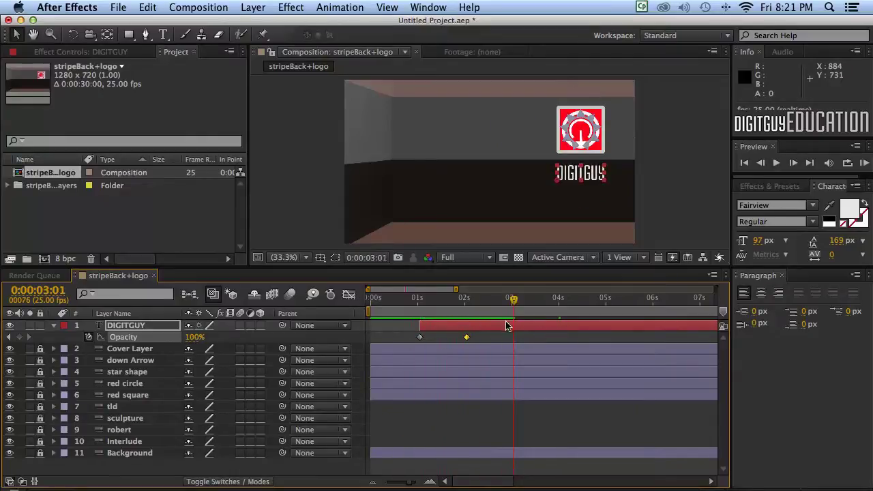
# Step: Keyframe the DIGITGUY layer's Opacity at 100% at 0:00:04:00 and at 0% at 0:00:05:00 so that the text fades out
pyautogui.moveTo(454, 289); pyautogui.dragTo(484, 291)
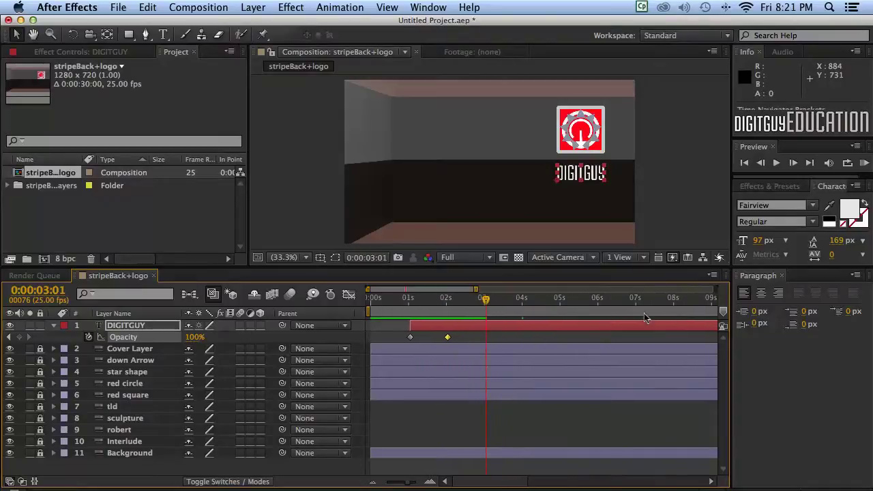
pyautogui.moveTo(483, 300); pyautogui.dragTo(515, 300)
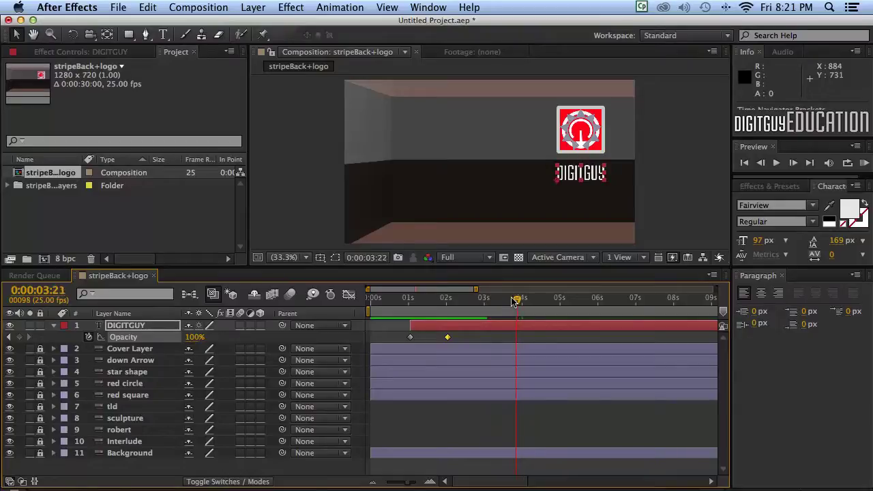
pyautogui.click(45, 293)
pyautogui.write('400')
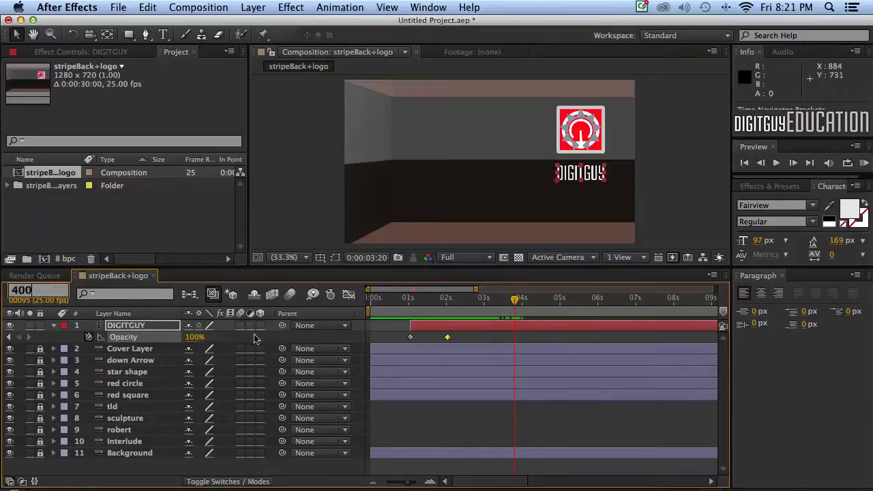
pyautogui.press('Return')
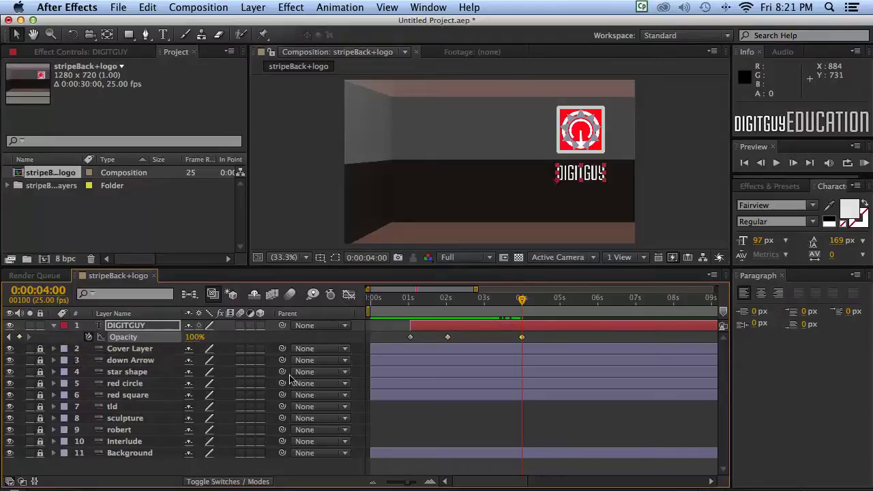
pyautogui.moveTo(521, 298); pyautogui.dragTo(559, 299)
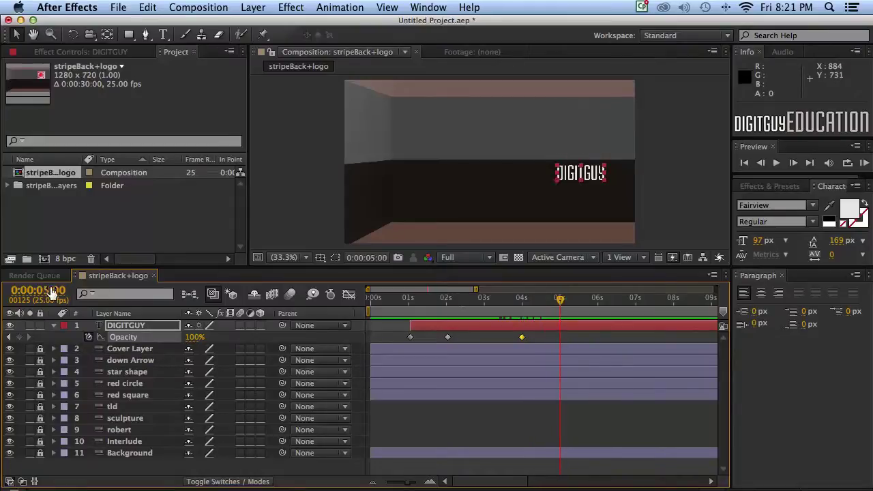
pyautogui.moveTo(191, 343); pyautogui.dragTo(130, 343)
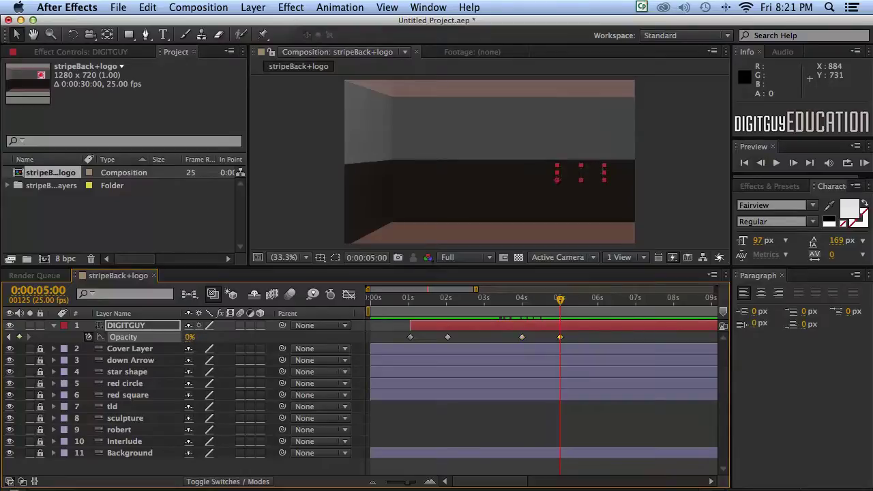
# Step: Deselect the DIGITGUY layer and play the composition from the start to check the logo and text fading in and out
pyautogui.moveTo(556, 301); pyautogui.dragTo(362, 298)
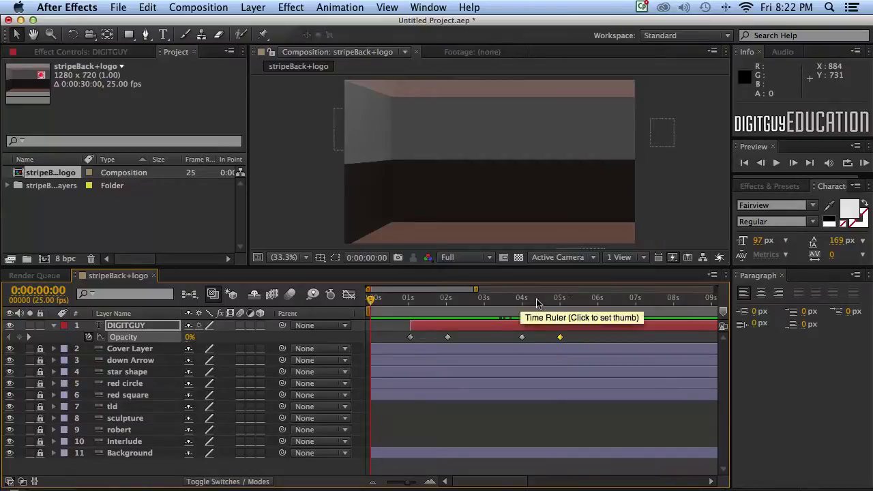
pyautogui.press('space')
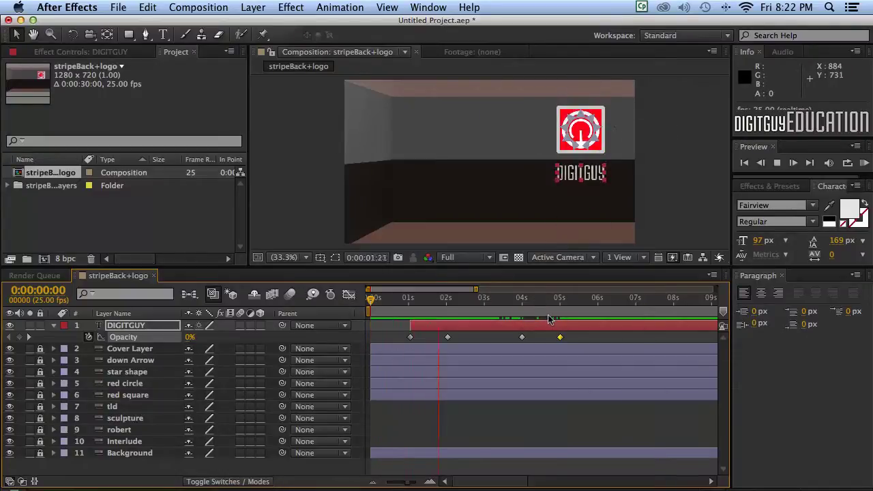
pyautogui.press('space')
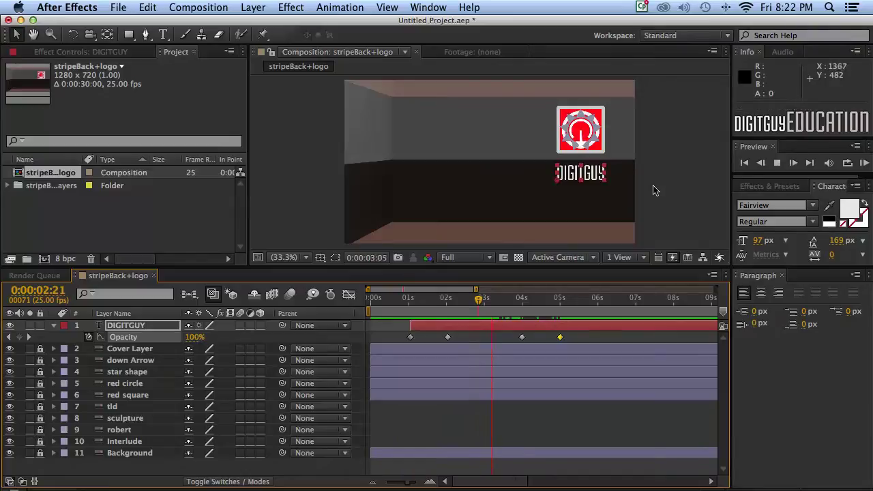
pyautogui.press('space')
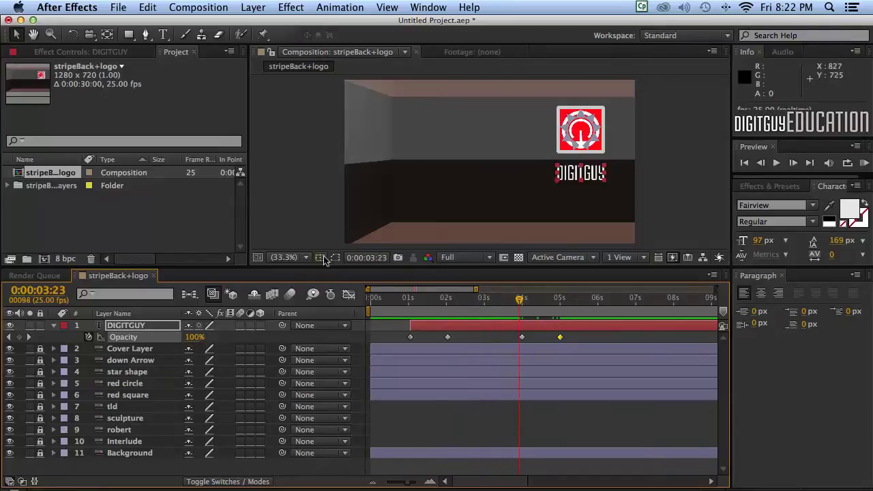
pyautogui.click(603, 199)
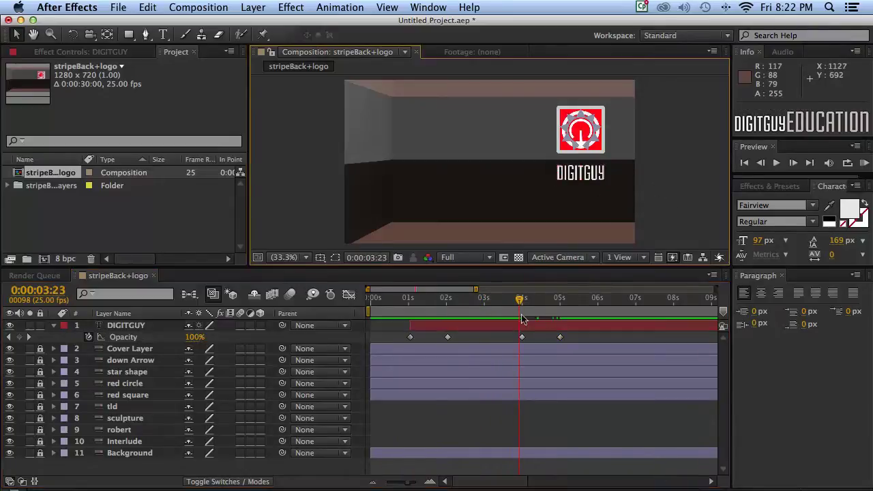
pyautogui.moveTo(518, 298); pyautogui.dragTo(370, 300)
pyautogui.press('space')
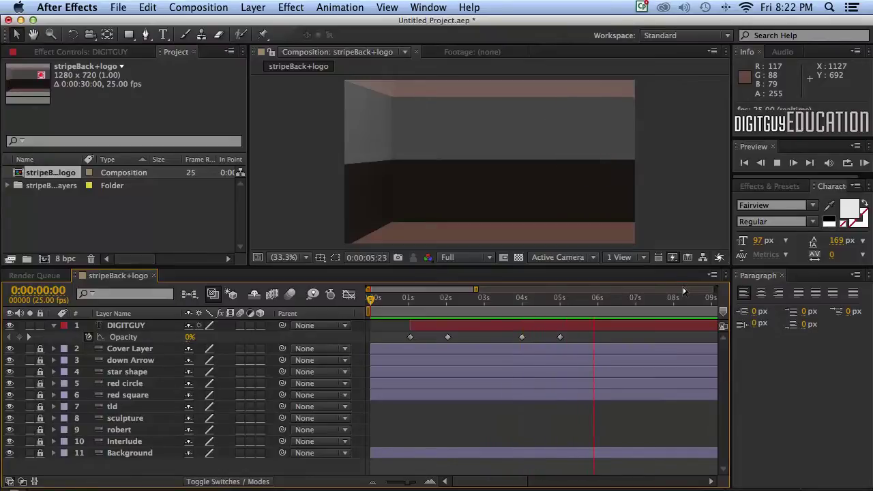
pyautogui.press('space')
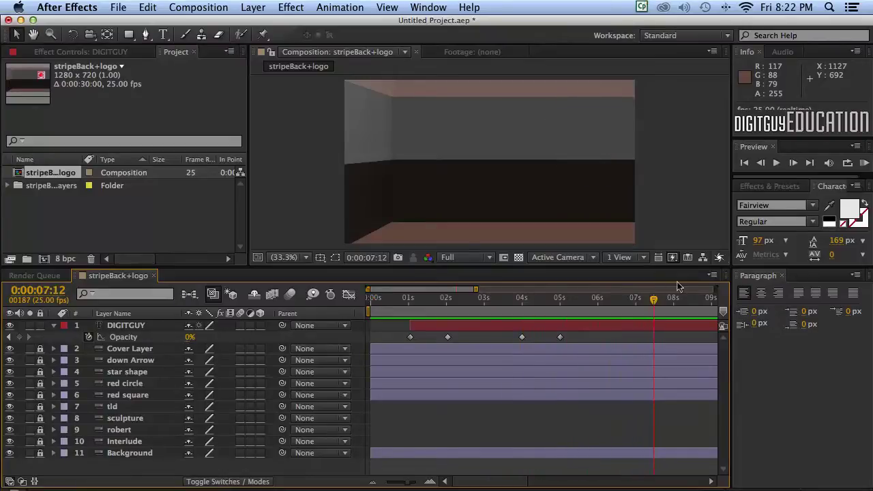